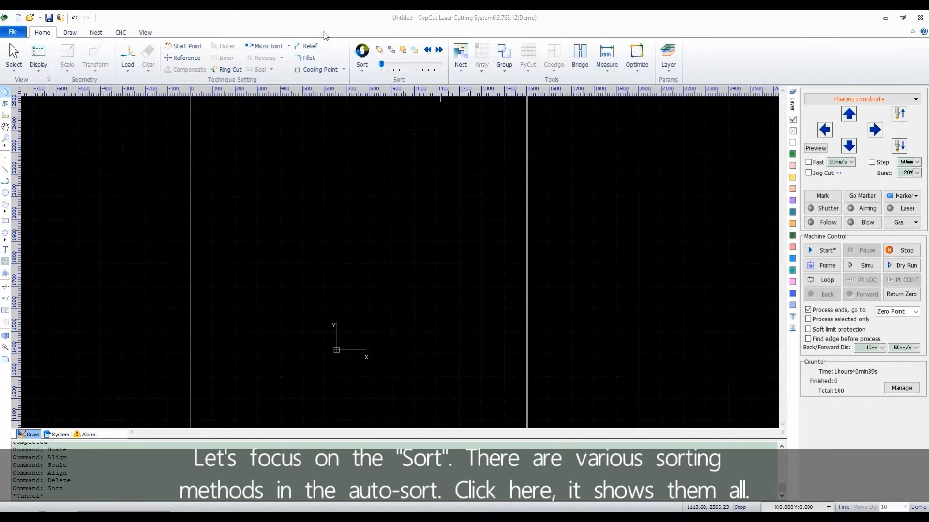
- Run Sort on the Home tab and expand its dropdown to list the auto-sort methods
left_click(362, 51)
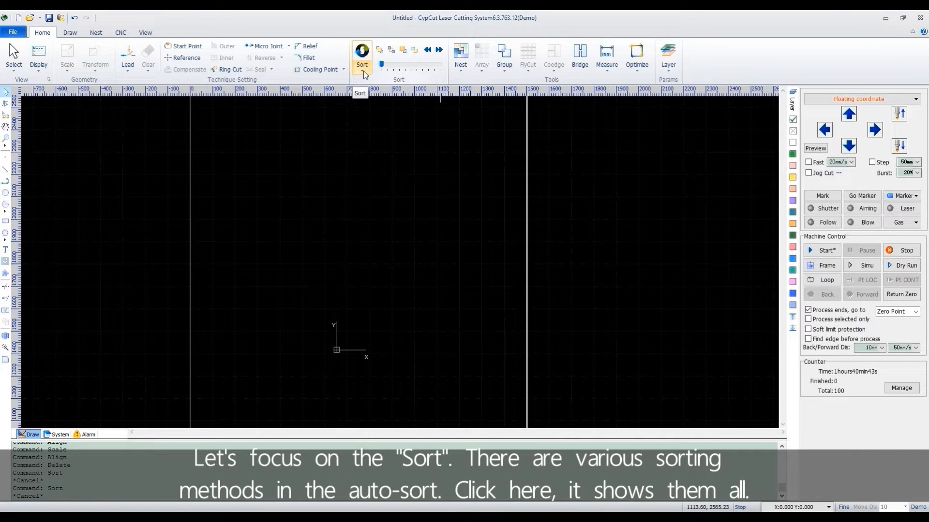
left_click(364, 71)
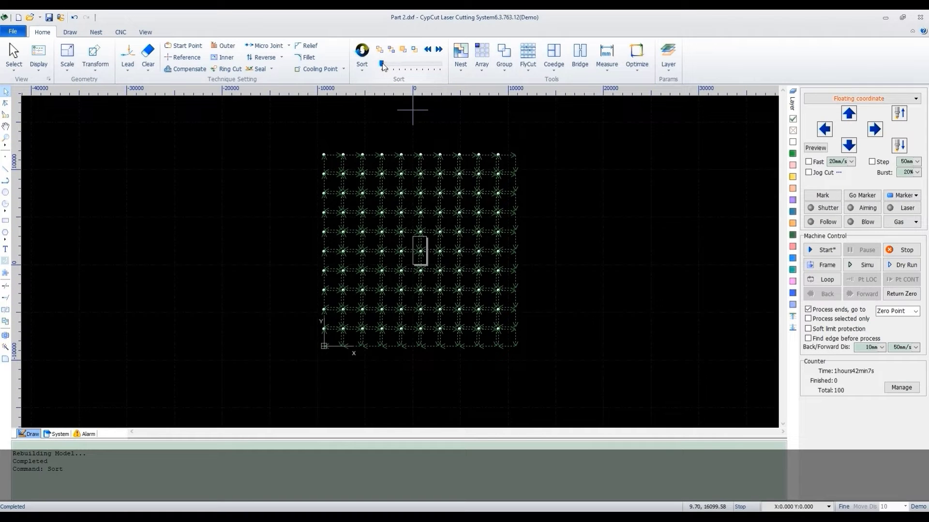
- Step through the grid's cutting-order preview forward and back
left_click_drag(381, 64, 435, 64)
left_click(439, 50)
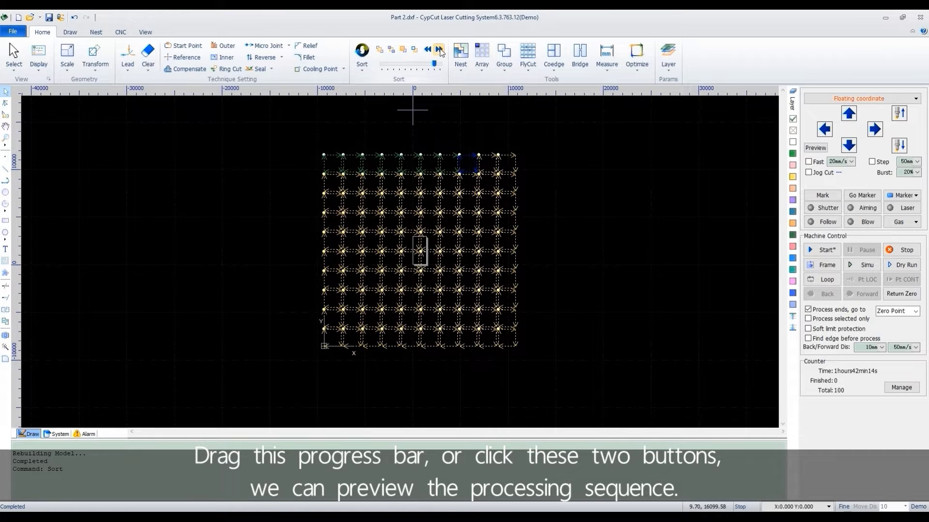
left_click(429, 50)
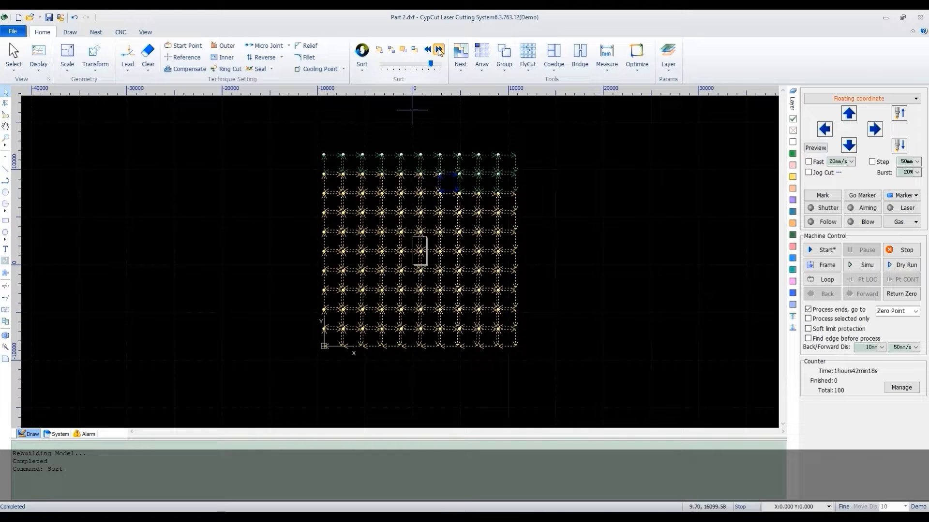
- Set the sort method to Left to Right
left_click(362, 58)
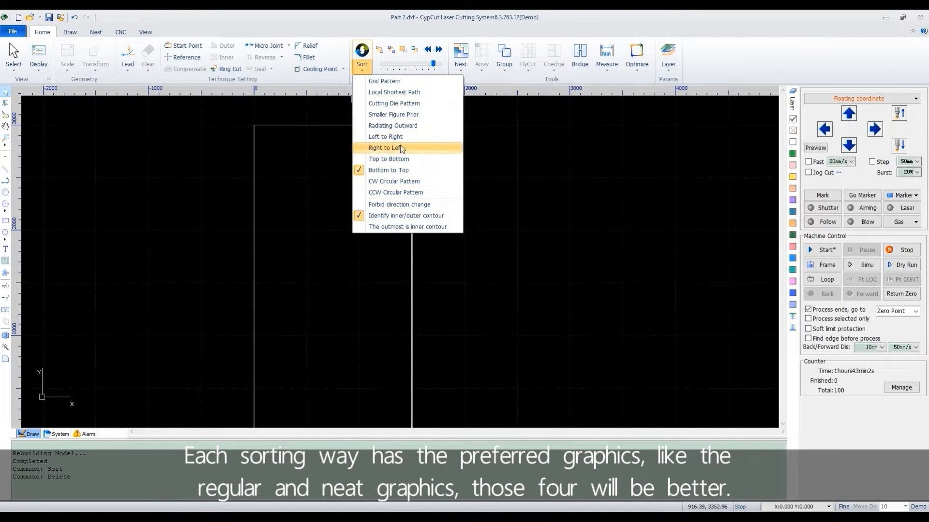
left_click(384, 137)
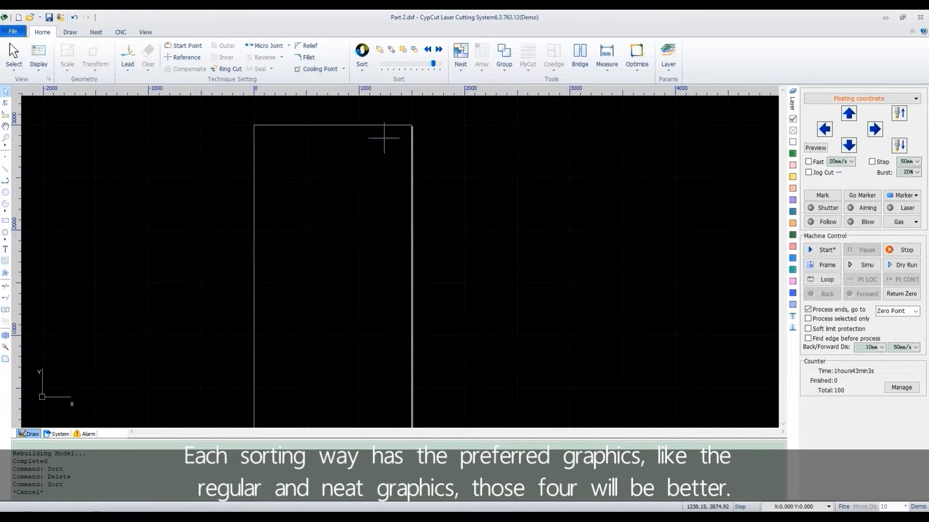
left_click(362, 70)
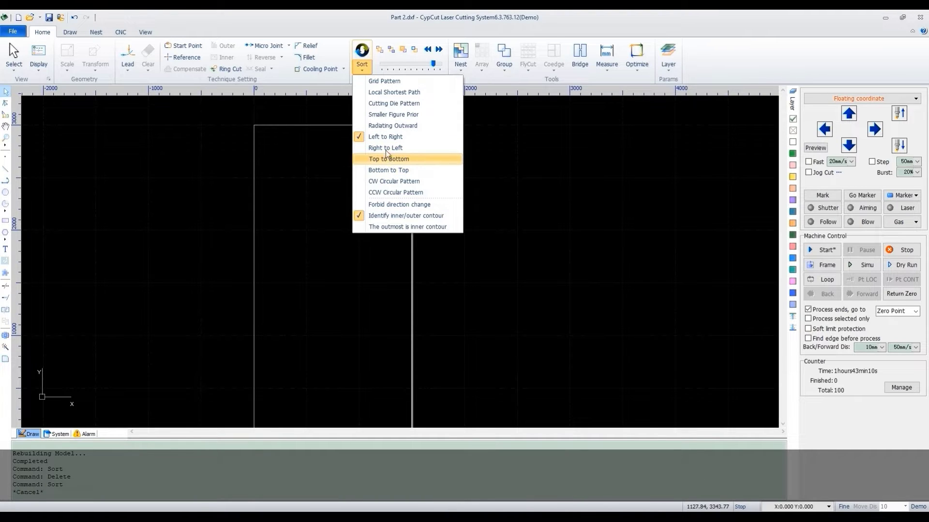
- Import the square array DXF drawing
left_click(385, 137)
left_click(13, 32)
mouse_move(53, 164)
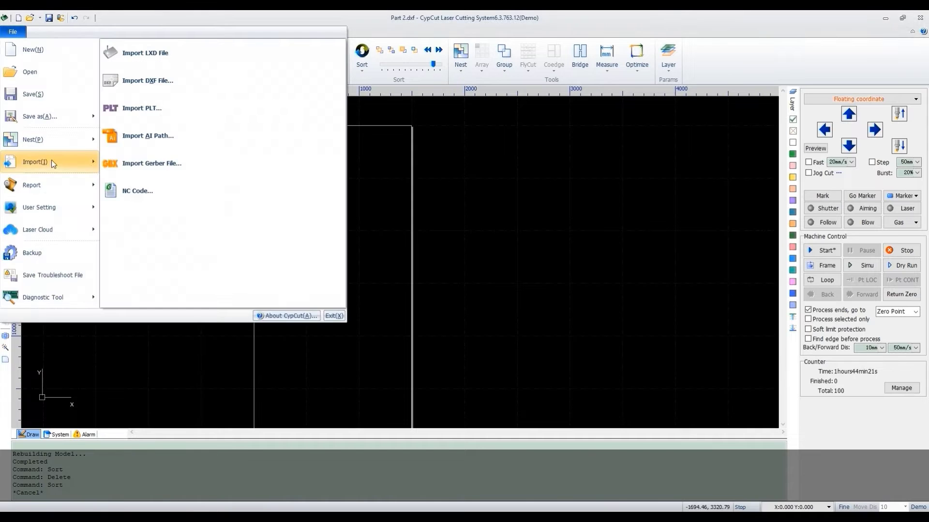
left_click(147, 80)
left_click(426, 256)
key("Return")
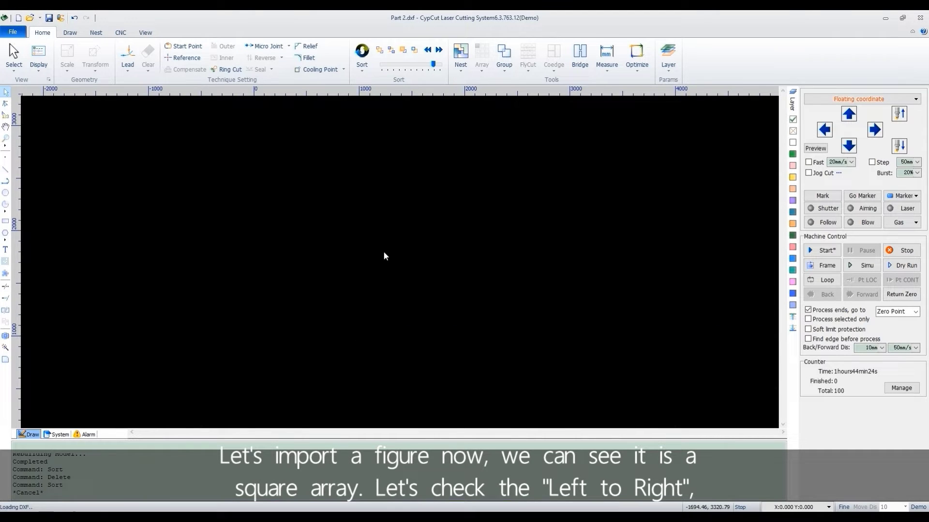
- Sort the array Left to Right and preview the cutting order
left_click(361, 63)
left_click(399, 137)
mouse_move(433, 64)
left_mouse_down()
mouse_move(391, 68)
mouse_move(440, 65)
left_mouse_up()
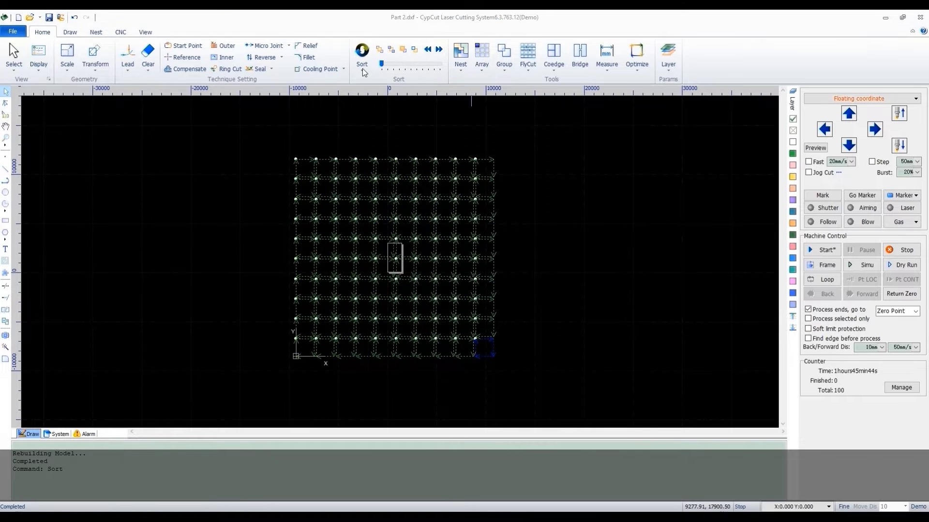
- Re-sort the array Right to Left and preview all 100 parts
left_click(362, 68)
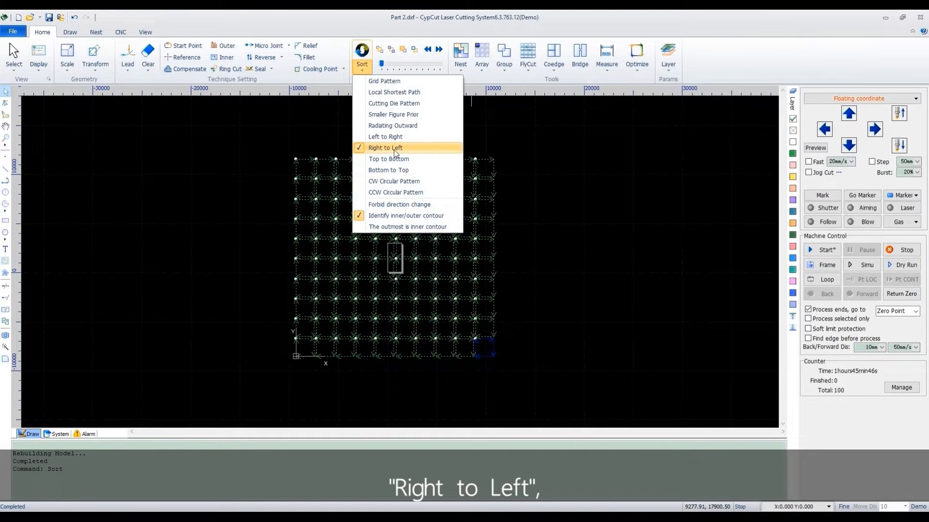
left_click(547, 237)
left_click_drag(382, 64, 444, 65)
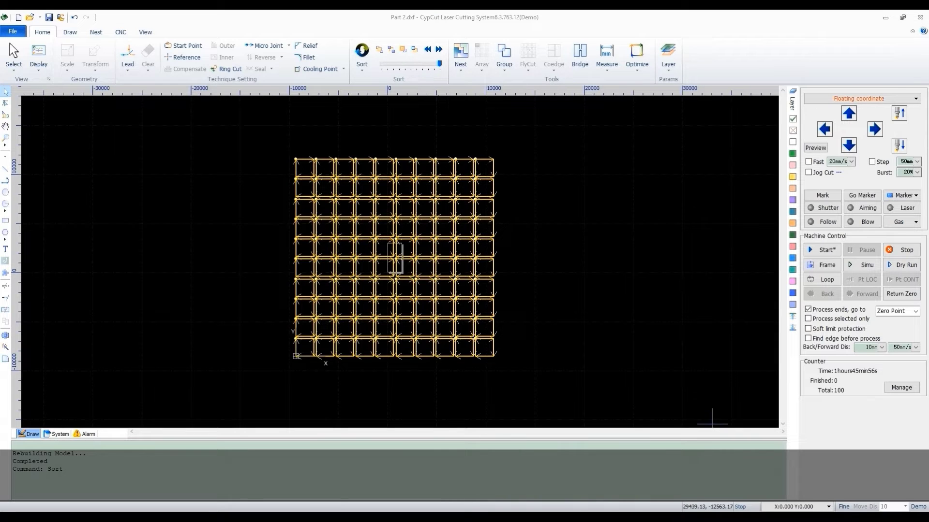
- Select all 100 parts, sort them Top to Bottom, and preview the order
key("ctrl+a")
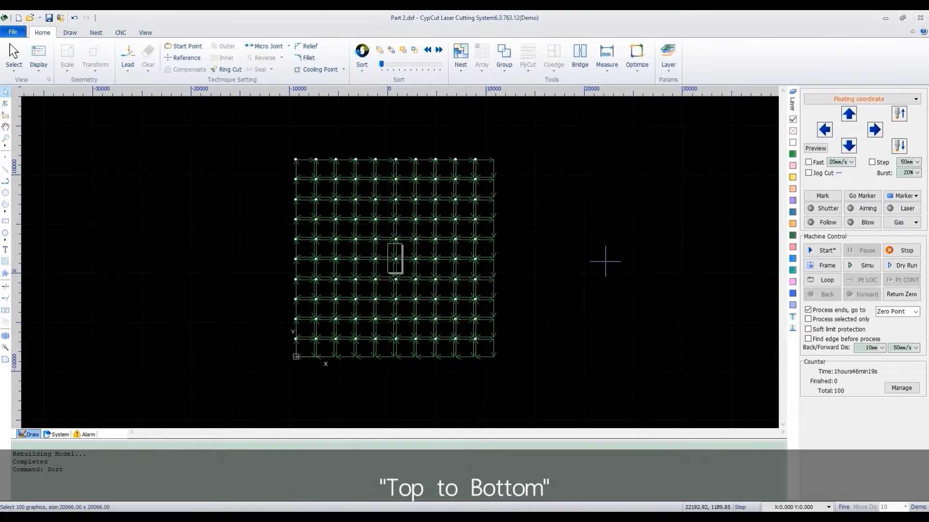
left_click(359, 71)
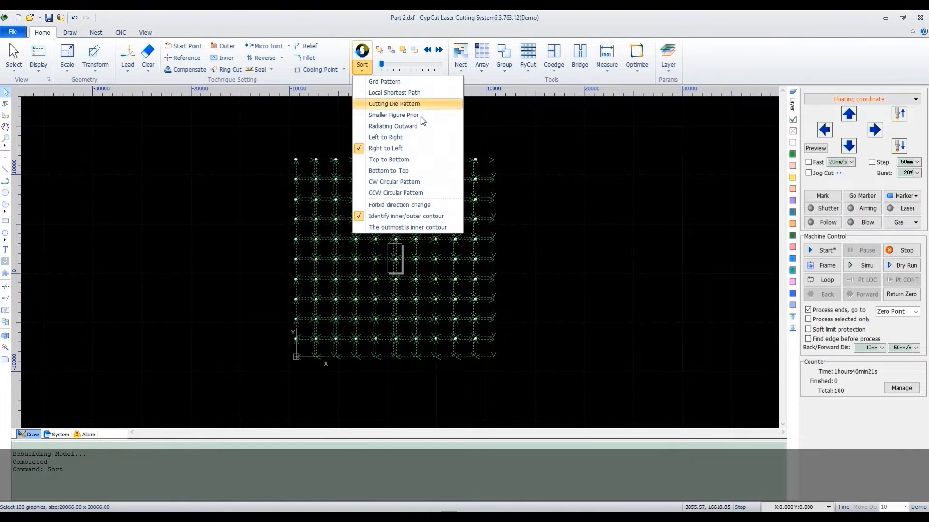
left_click(381, 159)
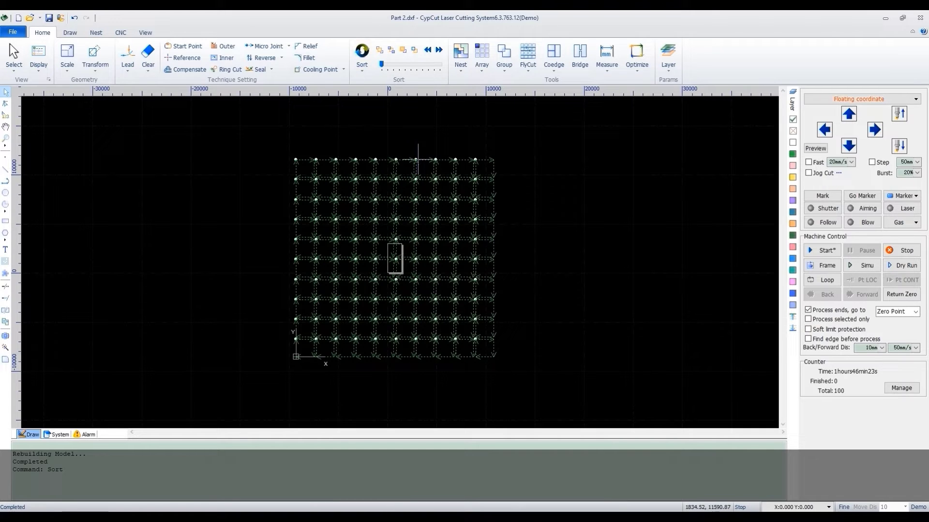
left_click_drag(382, 66, 440, 72)
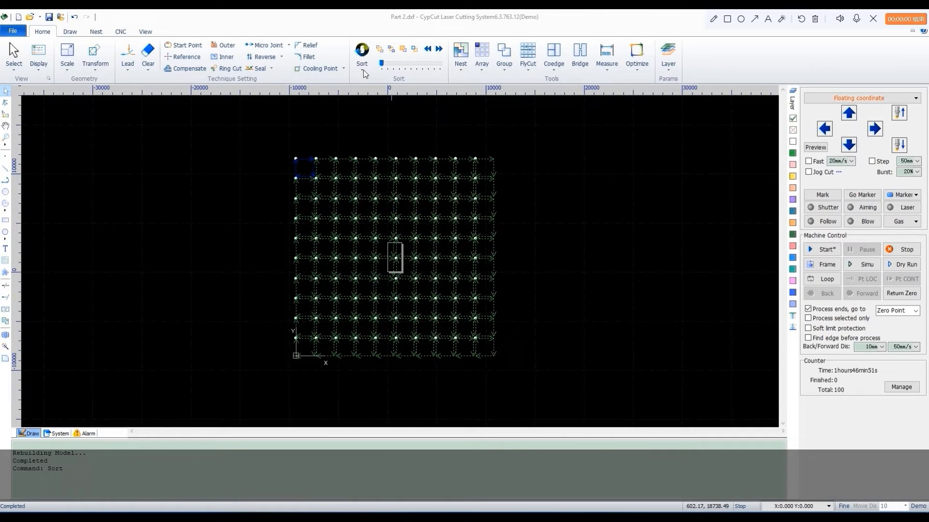
- Re-sort the array Bottom to Top and preview the full sequence
left_click(361, 71)
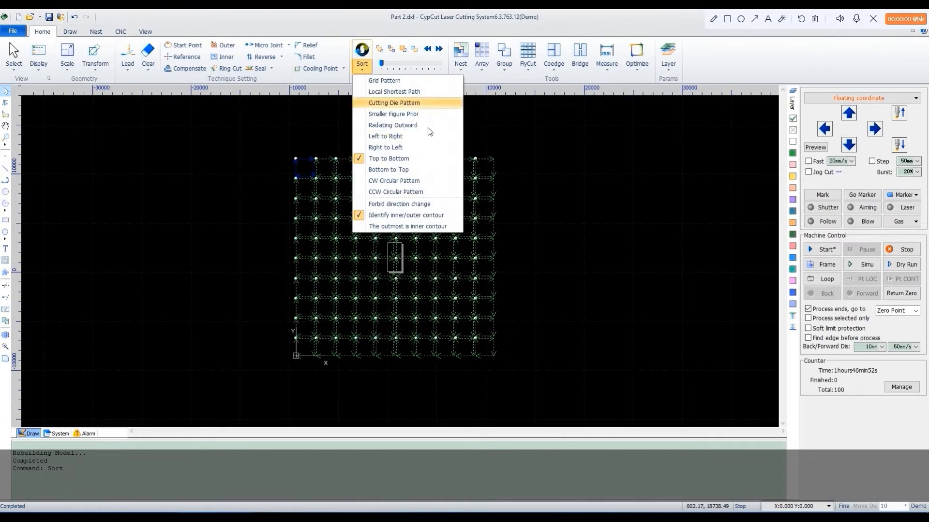
left_click(401, 171)
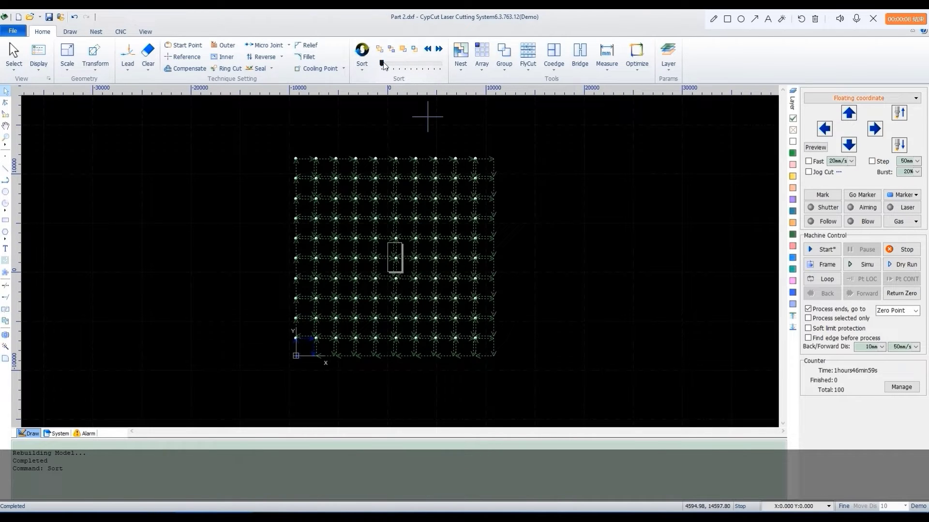
left_click_drag(383, 64, 441, 67)
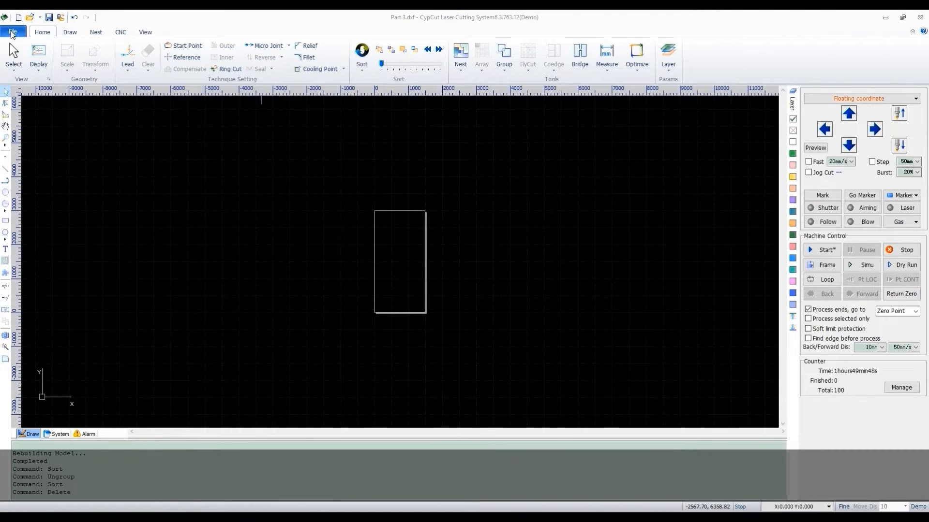
- Import the circular ring drawing Part 3.dxf
left_click(13, 31)
mouse_move(56, 163)
left_click(159, 106)
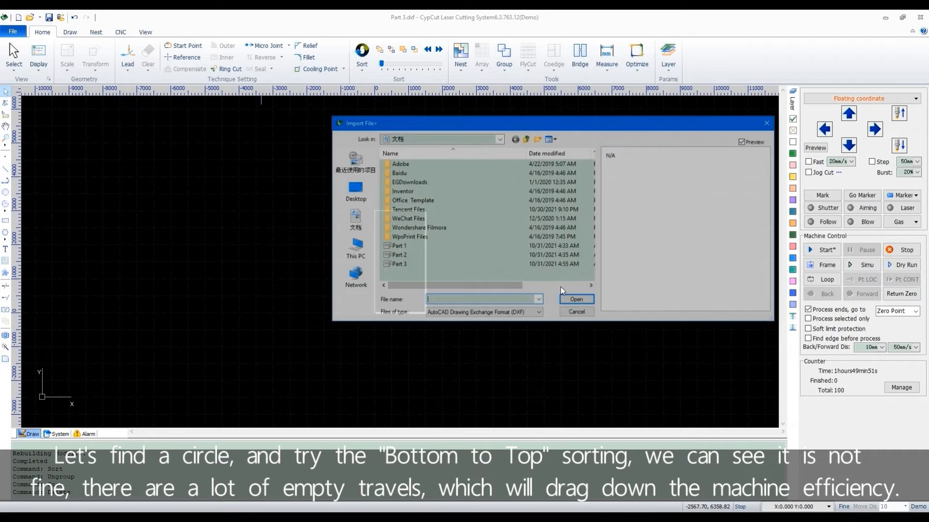
left_click(399, 263)
left_click(576, 299)
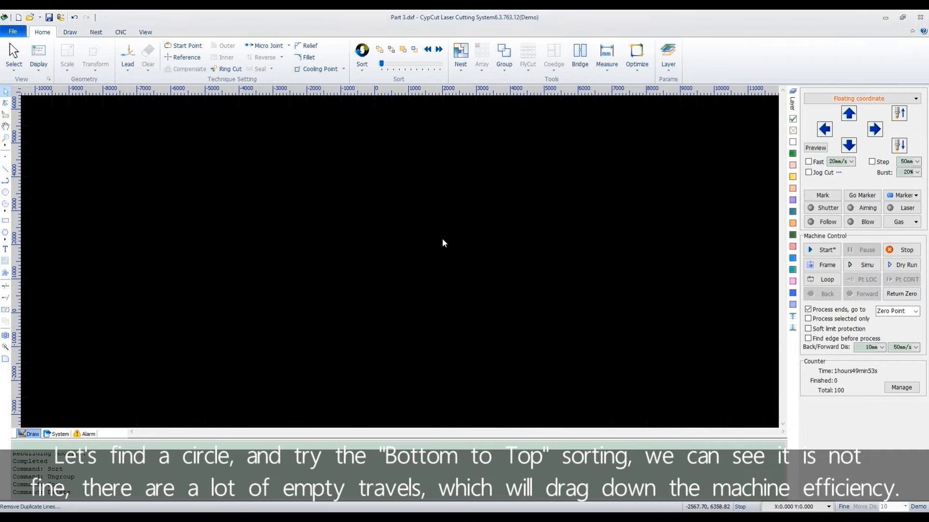
- Sort the circles Bottom to Top and preview the order
left_click(366, 73)
left_click(387, 163)
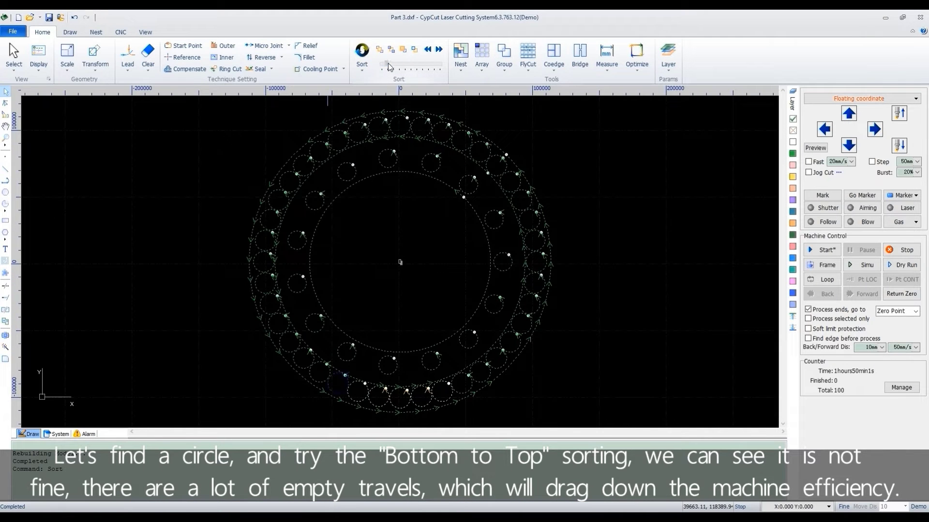
left_click_drag(397, 61, 442, 56)
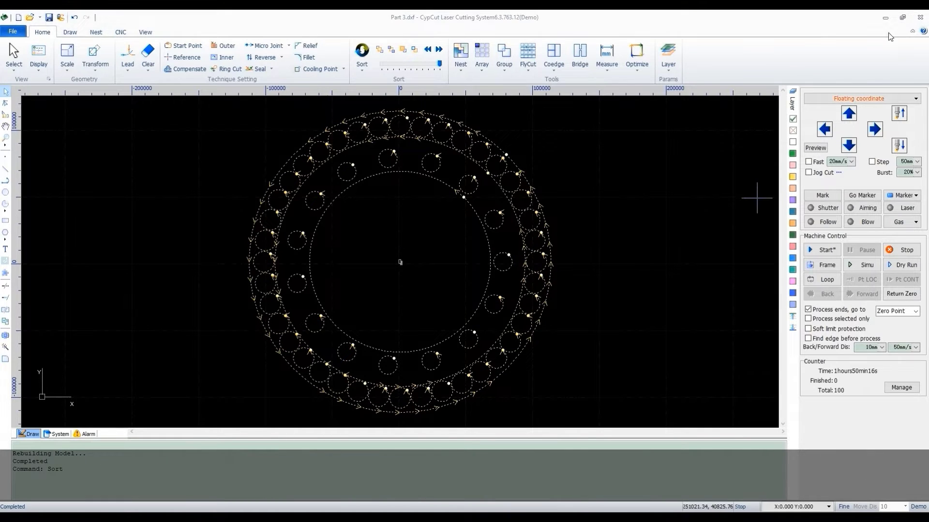
- Re-sort the circles Radiating Outward and preview the cutting order
left_click(362, 67)
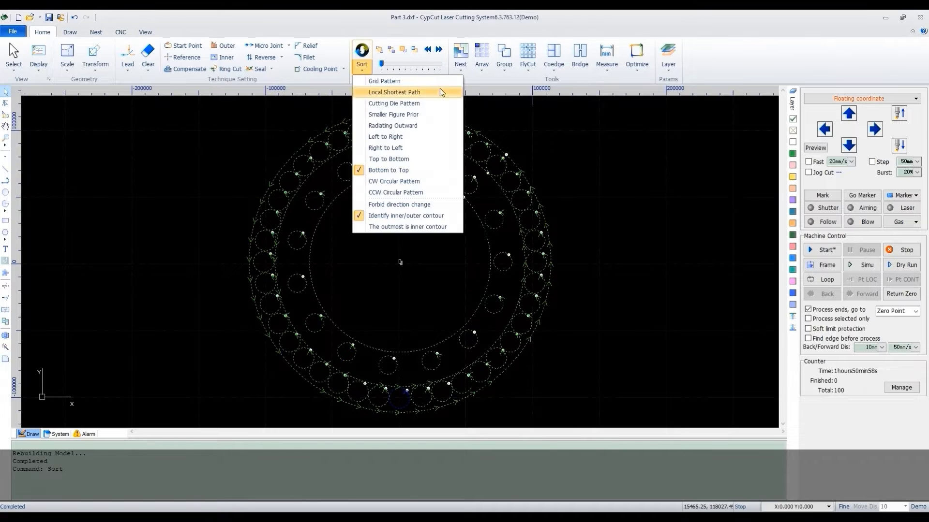
left_click(392, 125)
left_click_drag(385, 64, 442, 68)
- Apply a circular pattern order to the ring and preview its complete sequence
left_click(362, 68)
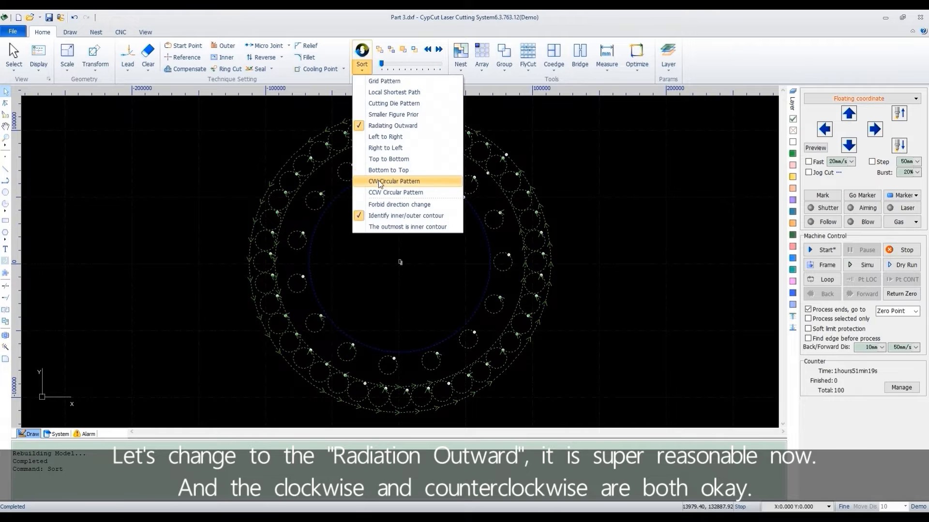
left_click(392, 196)
left_click(416, 72)
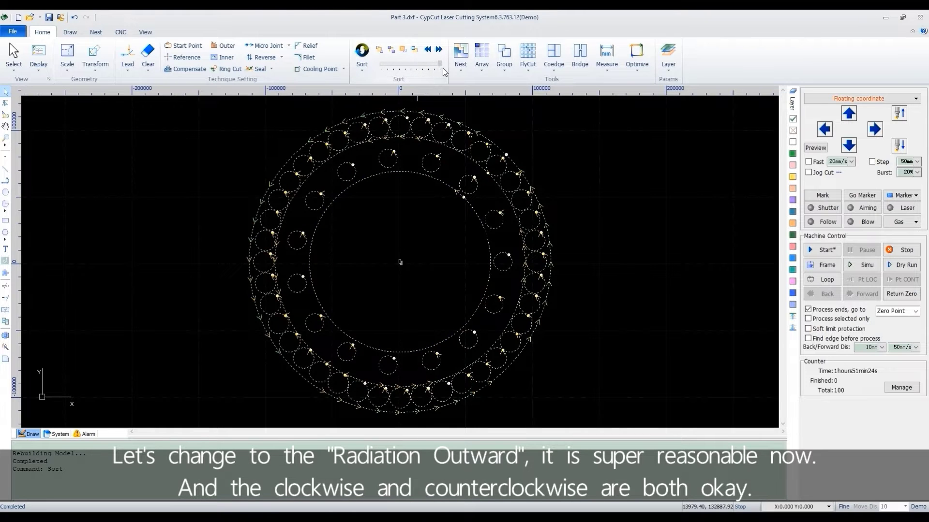
left_click(363, 68)
left_click(393, 191)
left_click_drag(383, 66, 443, 66)
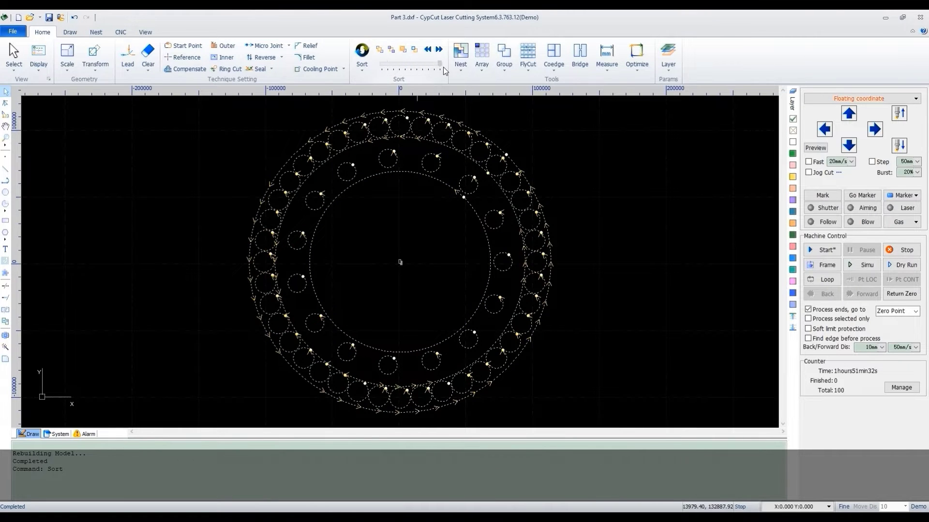
- Apply Small Figure Prior sorting and run the preview to the final part
left_click(359, 71)
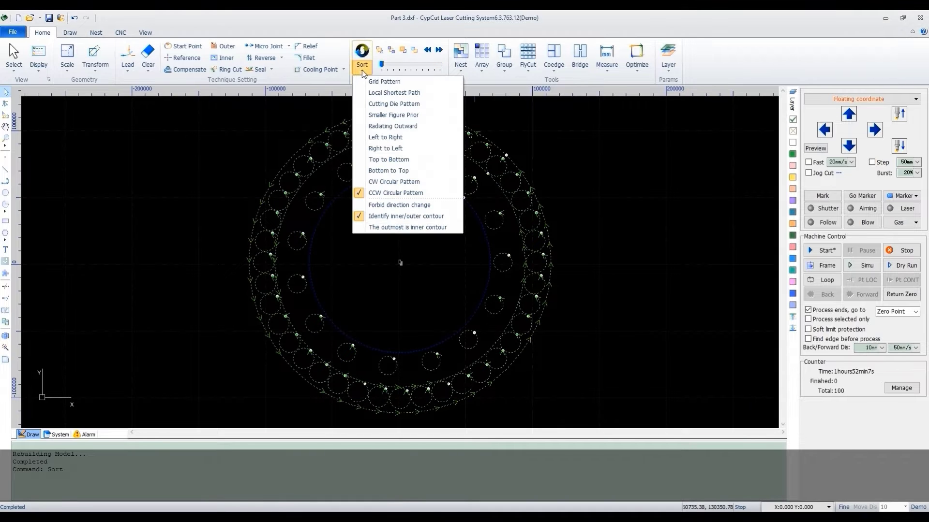
left_click(394, 116)
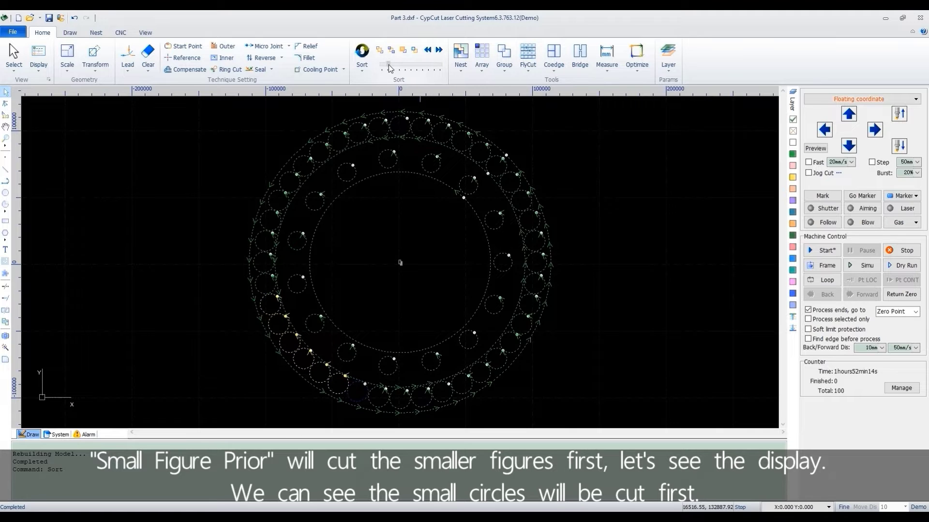
left_click_drag(387, 65, 412, 68)
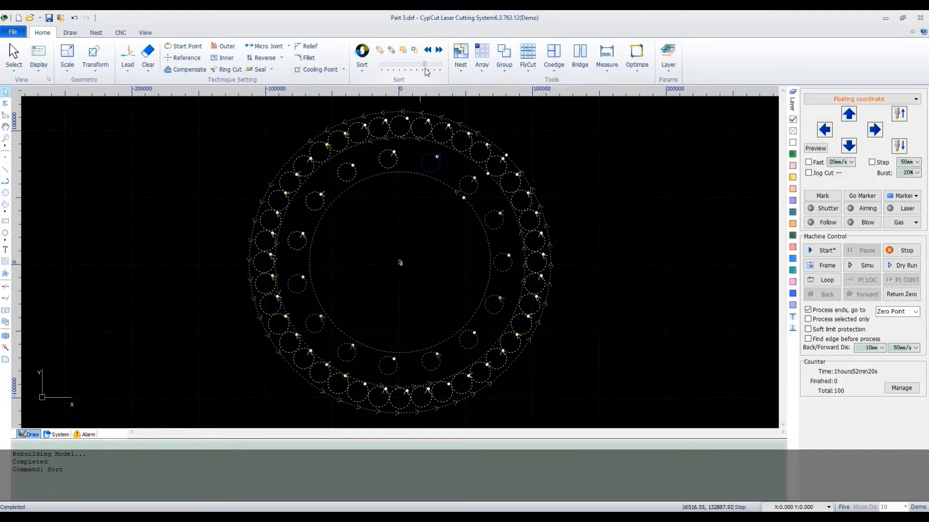
left_click_drag(432, 73, 441, 76)
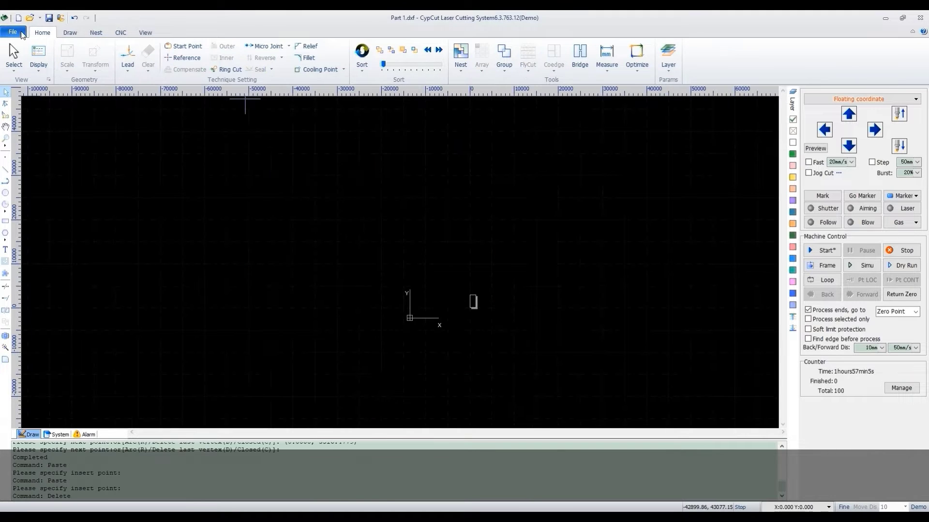
- Import the Part 1.dxf drawing of two rectangles with circles
left_click(12, 31)
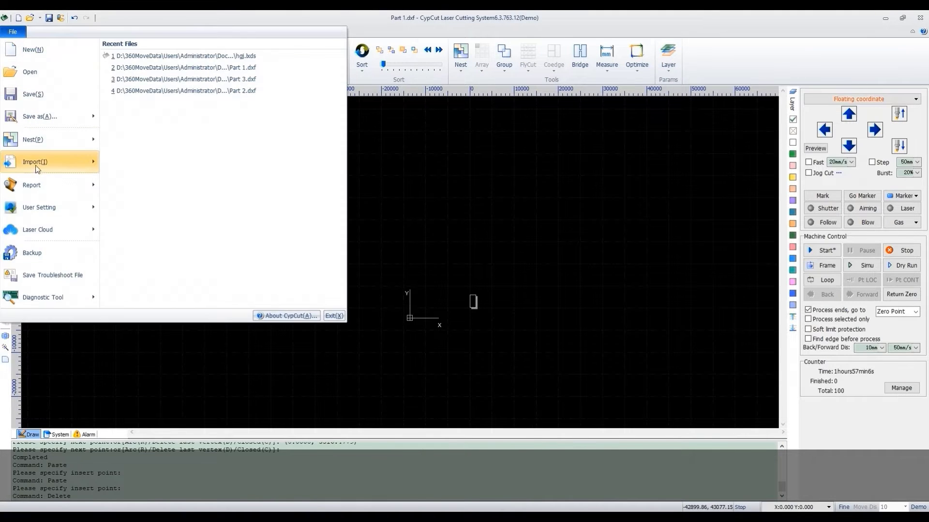
mouse_move(39, 173)
left_click(147, 80)
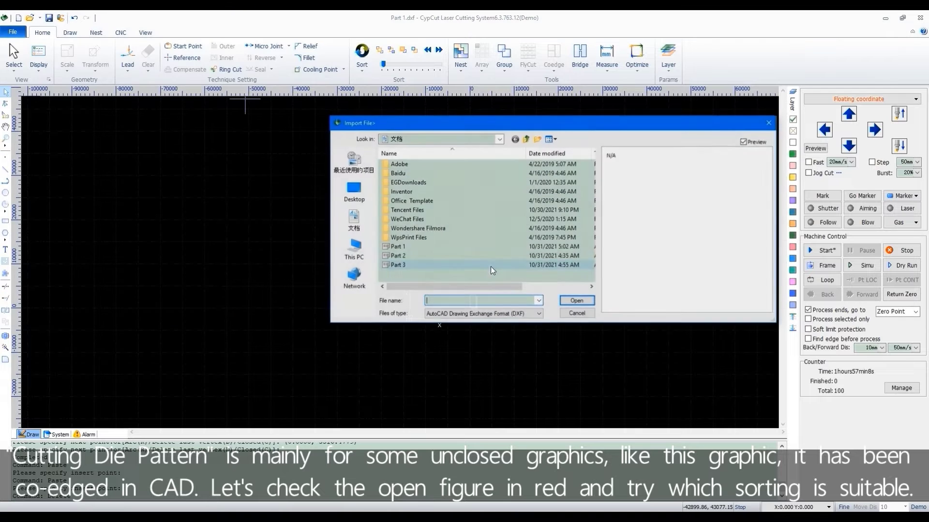
left_click(415, 255)
left_click(576, 301)
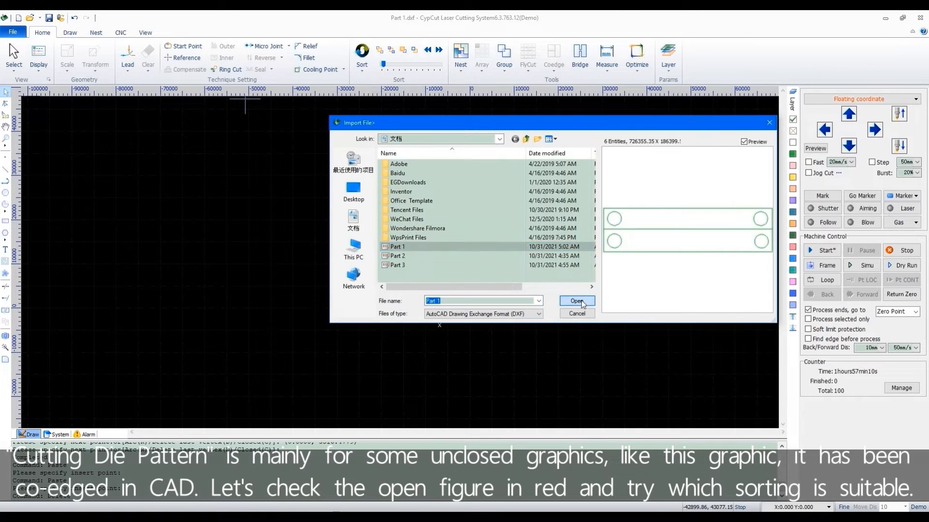
scroll(465, 277, "down", 2)
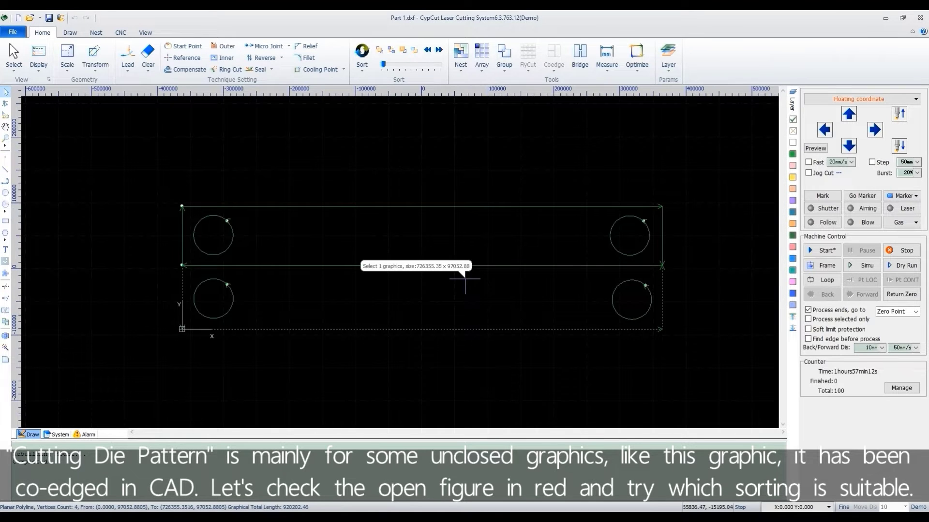
- Select all six graphics and display open figures in red
key("ctrl+a")
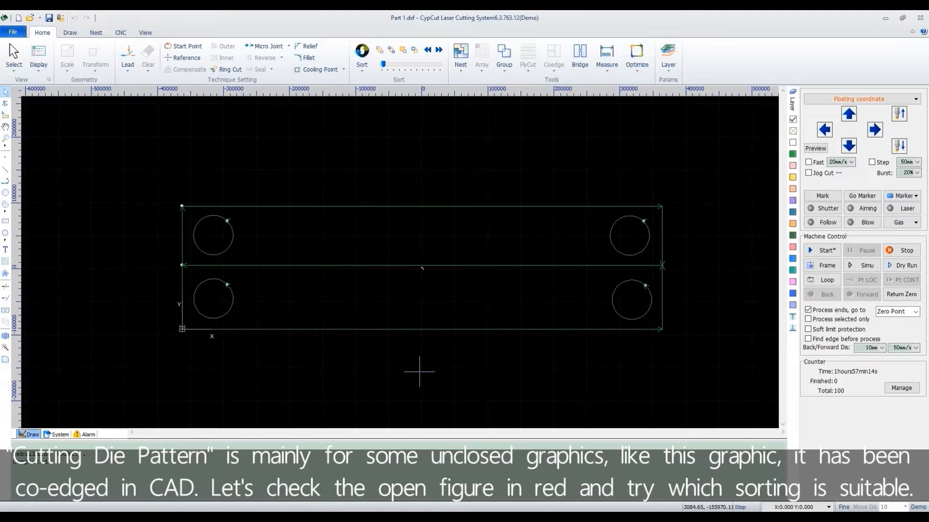
left_click(39, 73)
left_click(95, 95)
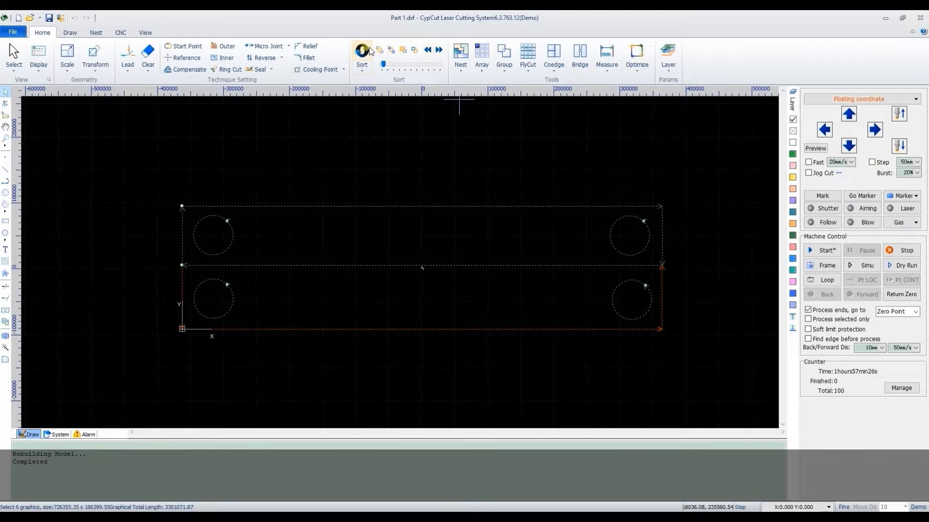
- Sort the contours Top to Bottom and preview the cut order
left_click(363, 75)
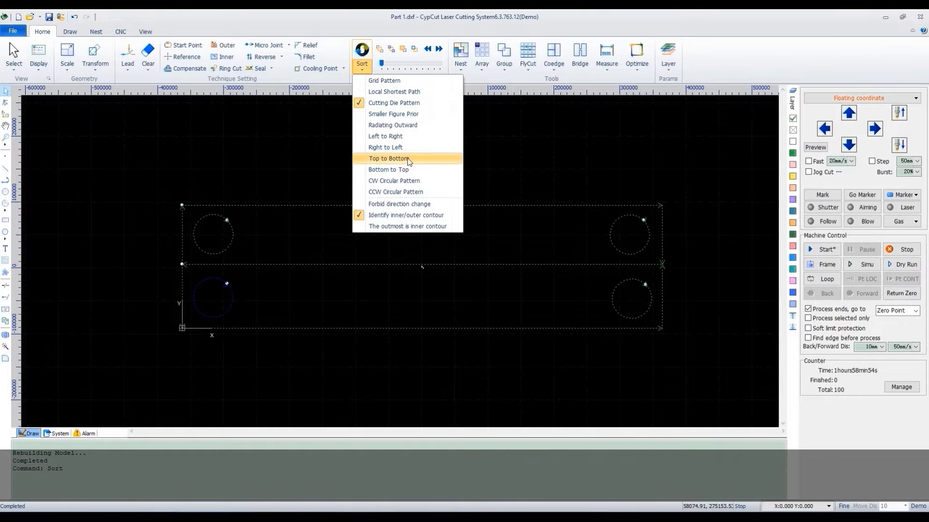
left_click(391, 158)
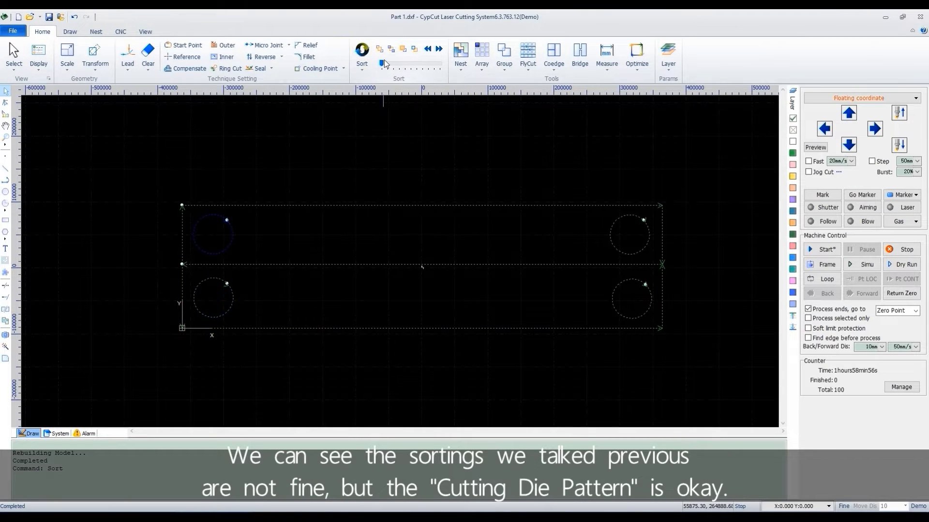
left_click_drag(392, 62, 436, 63)
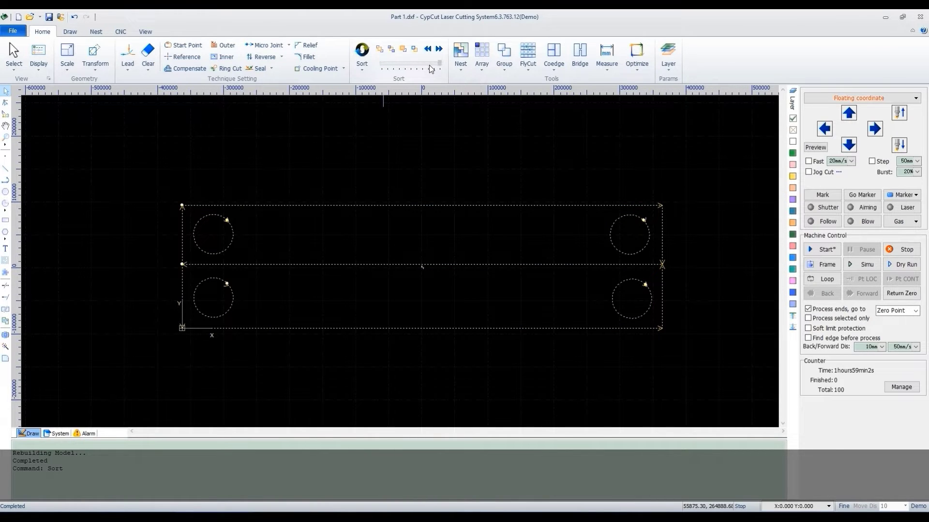
- Re-sort the contours Left to Right and preview the new order
left_click(360, 69)
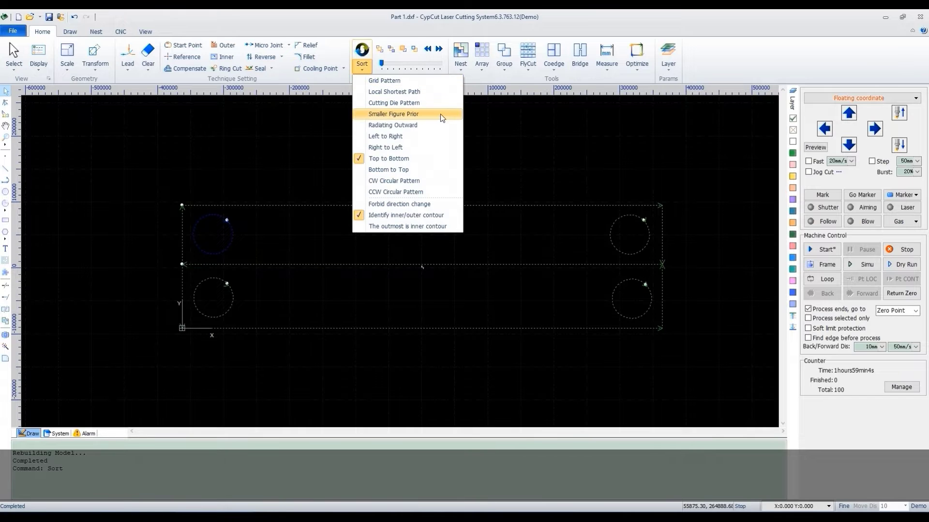
left_click(398, 147)
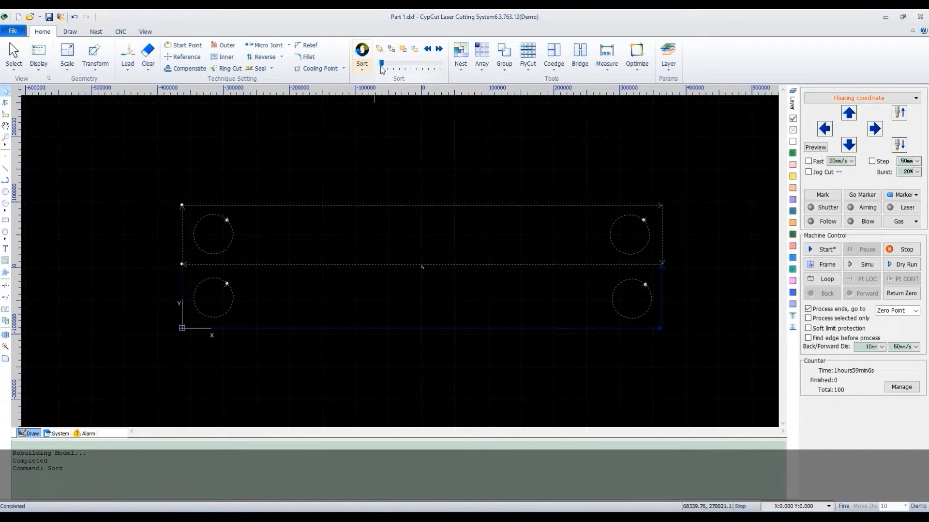
left_click_drag(383, 66, 439, 72)
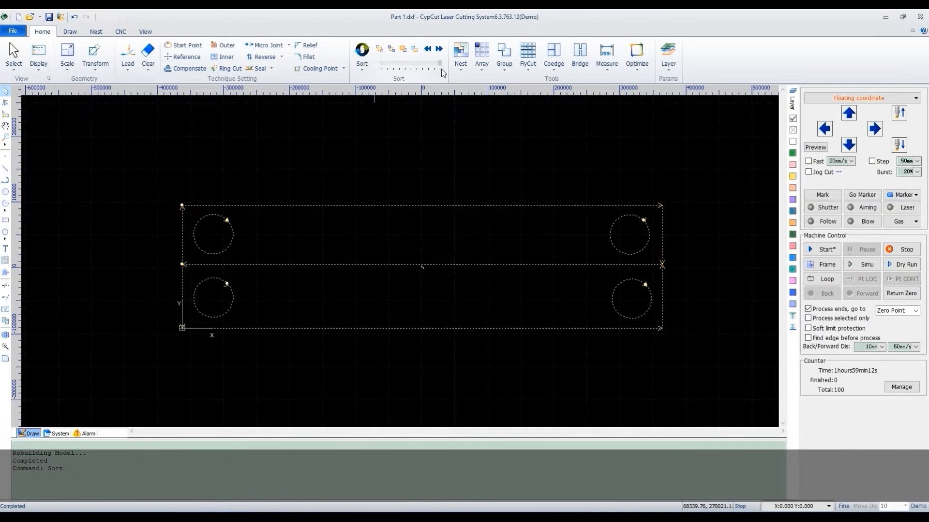
- Apply the Cutting Die Pattern order, preview it, and re-run Sort
left_click(364, 70)
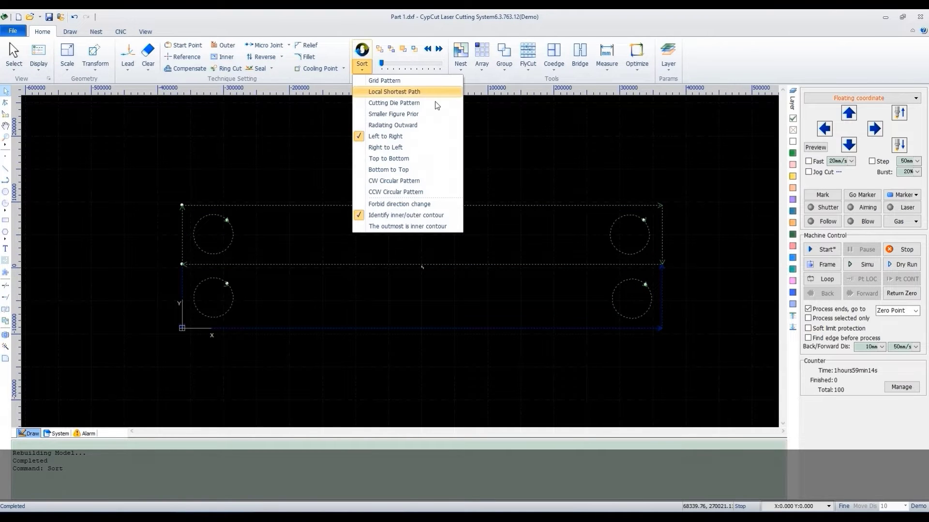
left_click(393, 103)
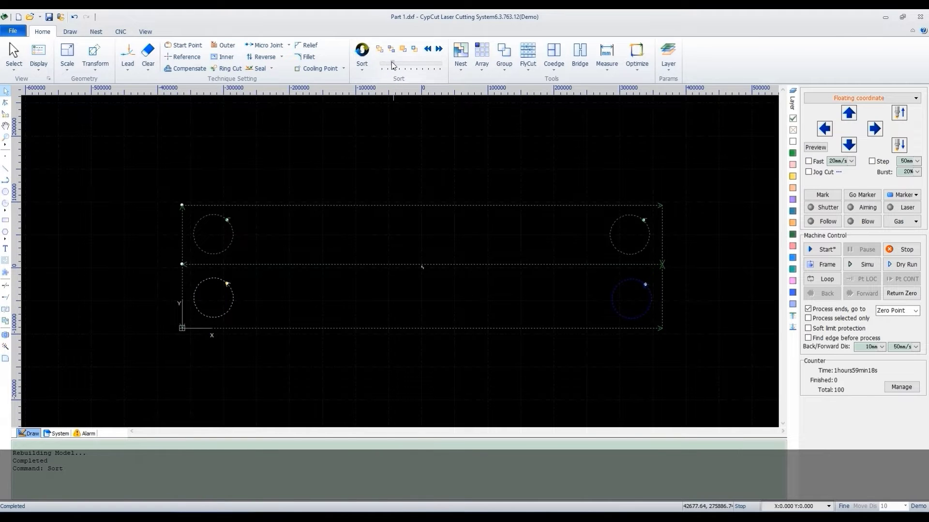
left_click_drag(410, 63, 429, 66)
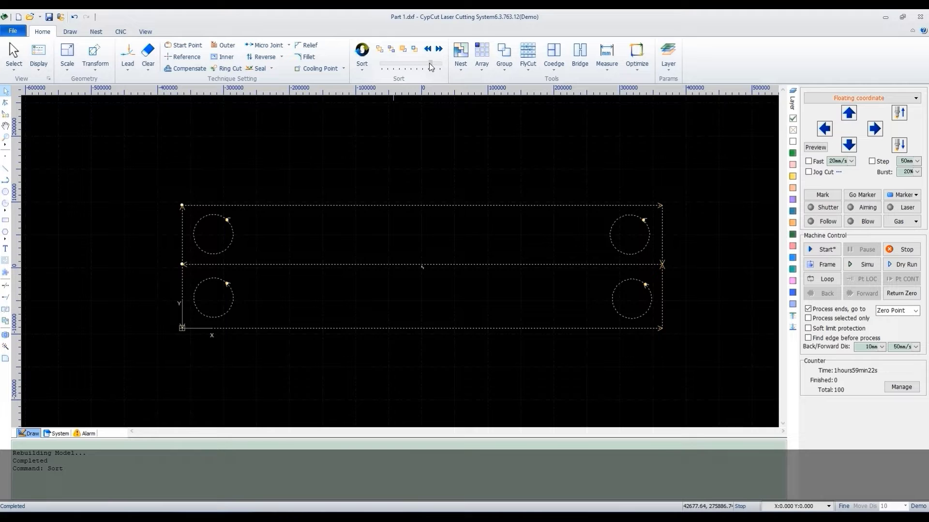
left_click(362, 50)
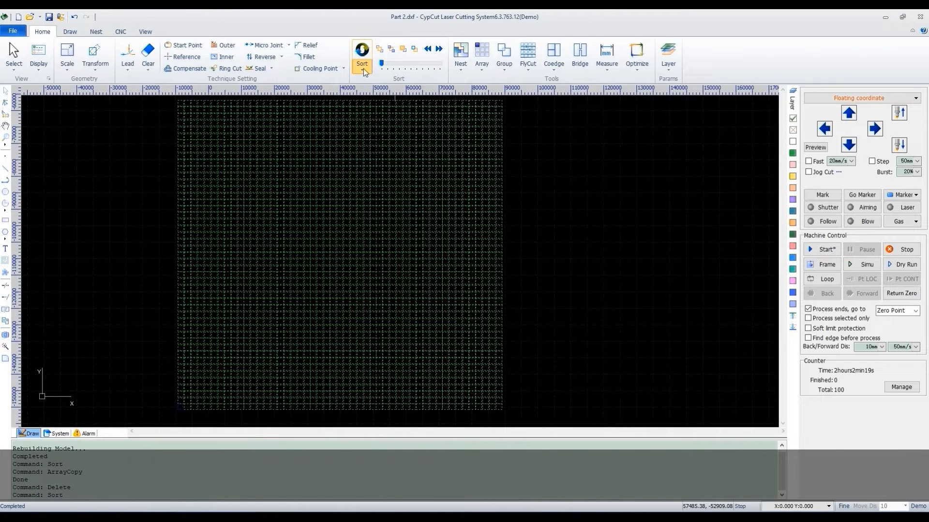
- Apply Grid Pattern sorting to the 100-part grid and preview the full sequence
left_click(364, 69)
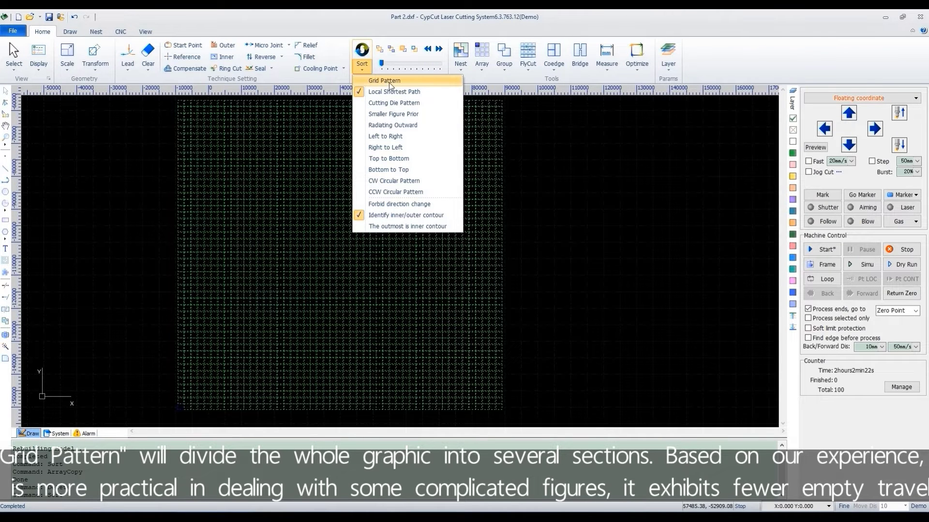
left_click(392, 82)
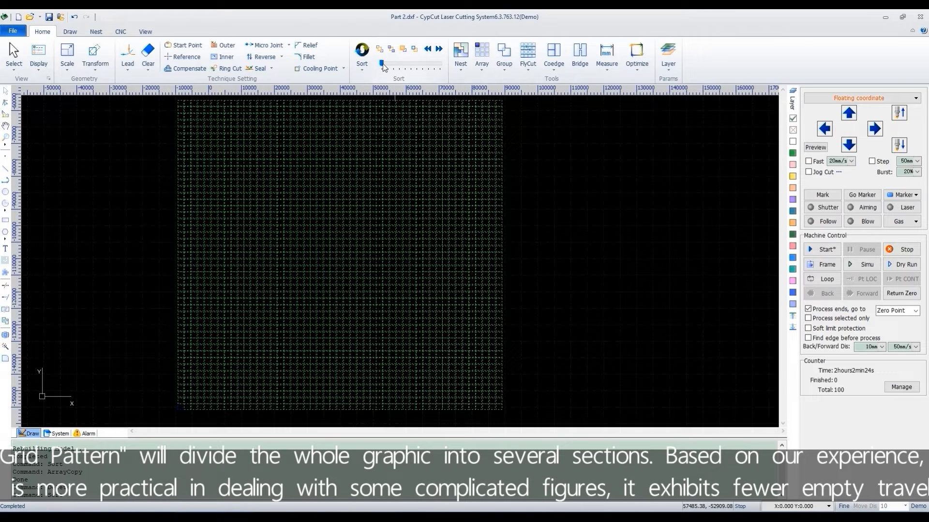
left_click_drag(383, 63, 442, 64)
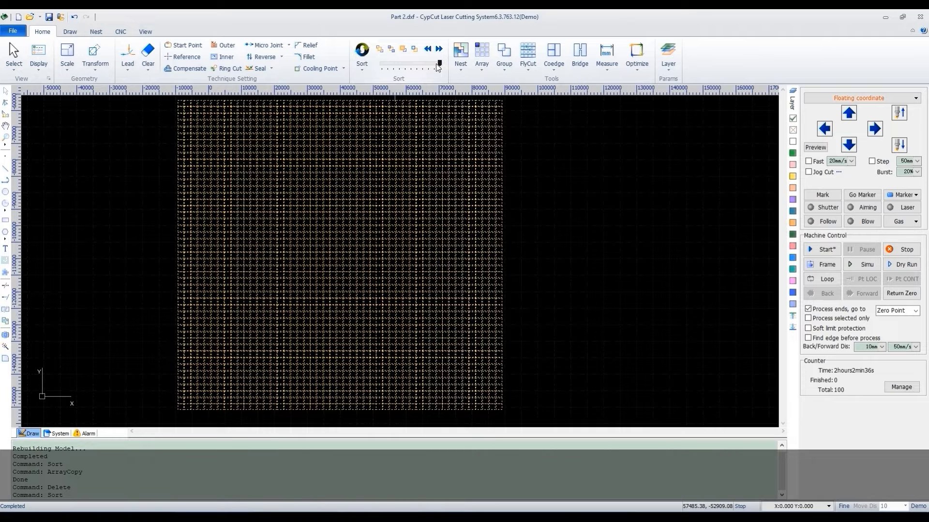
- Sort the grid by Local Shortest Path, preview it, and enable Forbid direction change
left_click(363, 70)
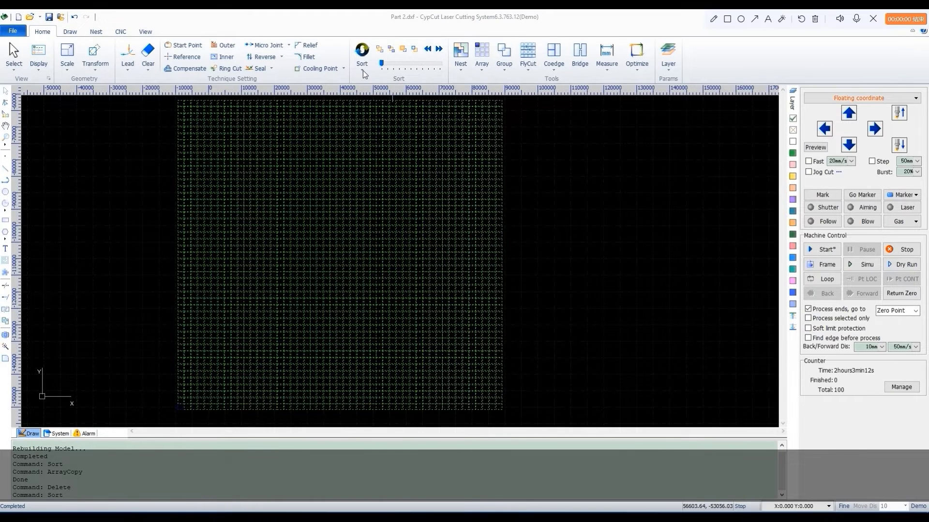
left_click(365, 69)
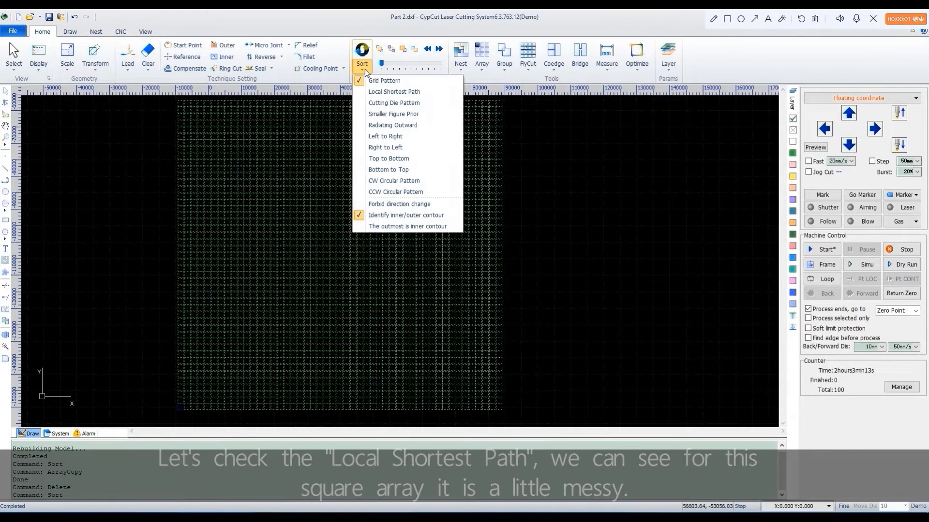
left_click(405, 92)
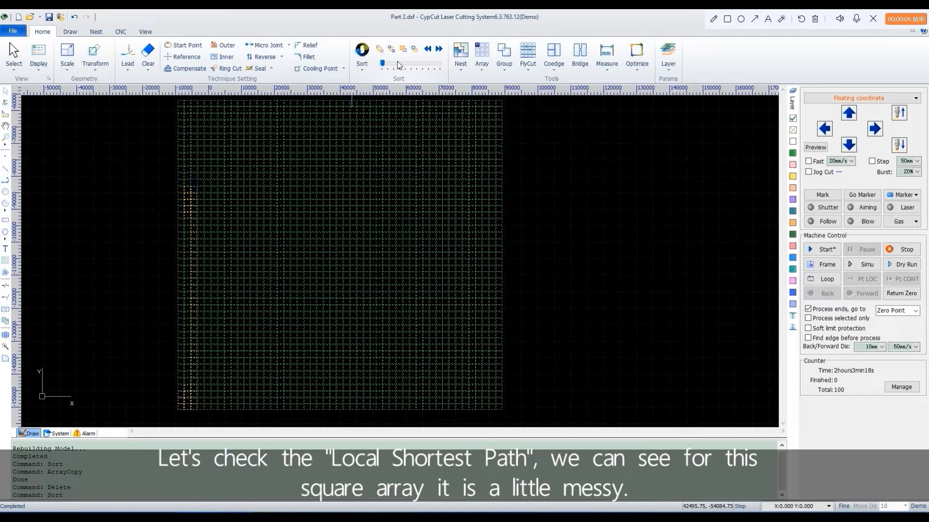
left_click_drag(382, 63, 426, 67)
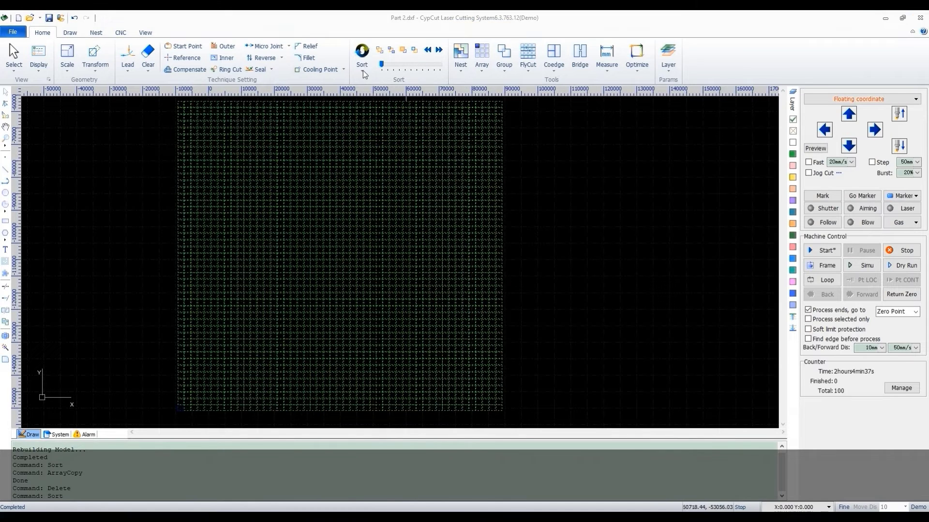
left_click(362, 71)
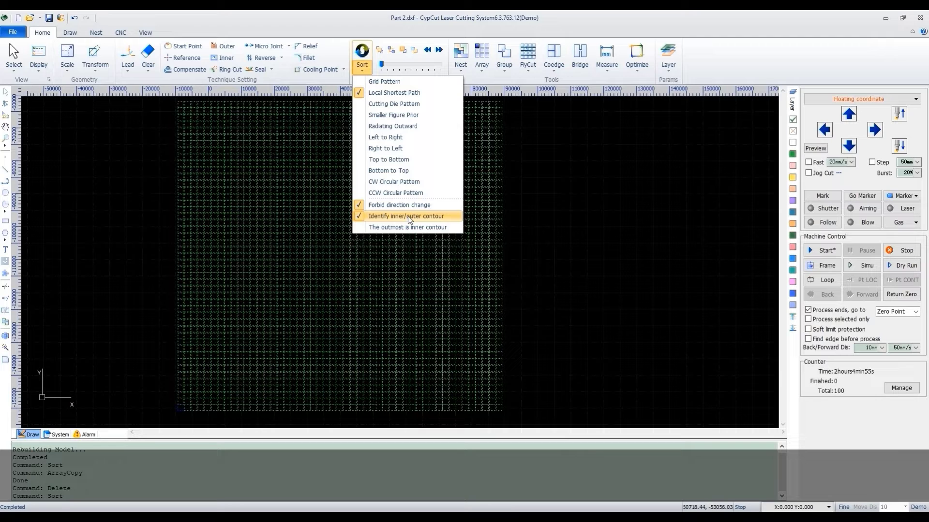
left_click(761, 314)
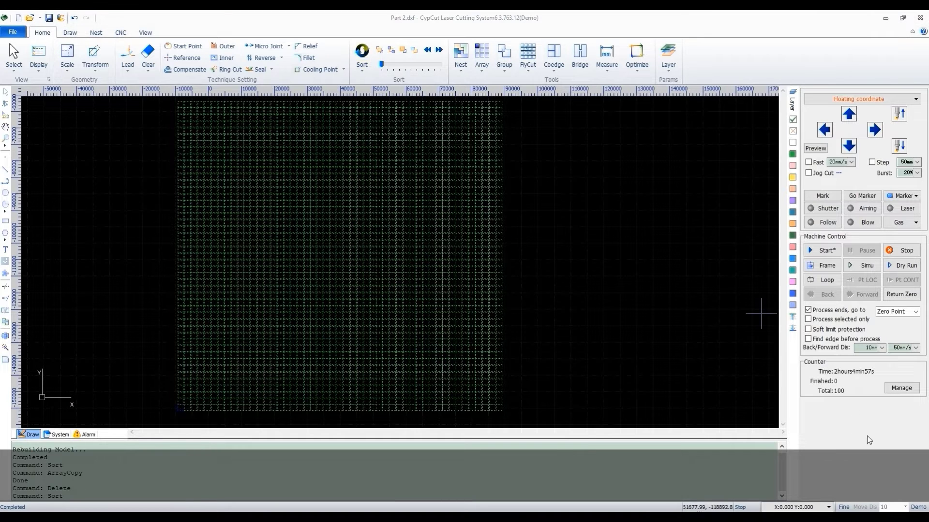
- Manually reorder the squares, sending one to last and swapping squares 2227 and 2228
left_click(432, 49)
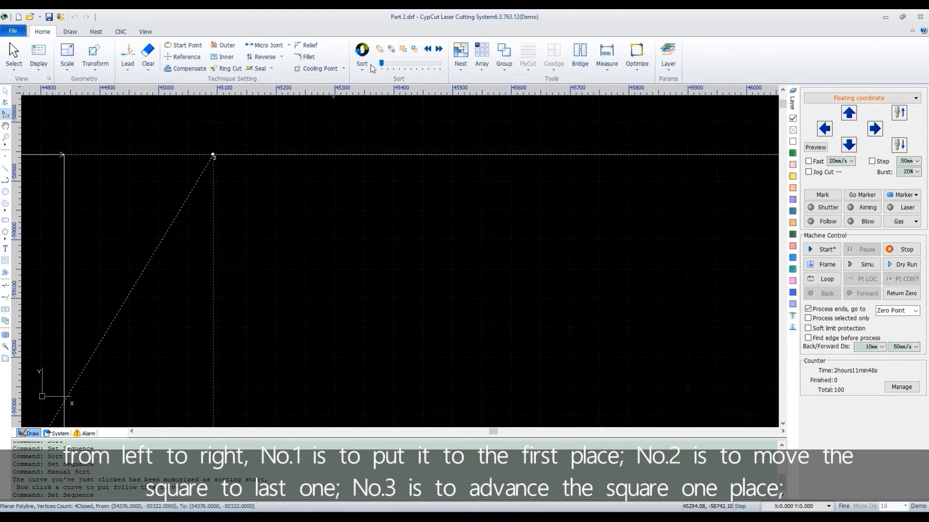
left_click(381, 49)
scroll(214, 164, "up", 3)
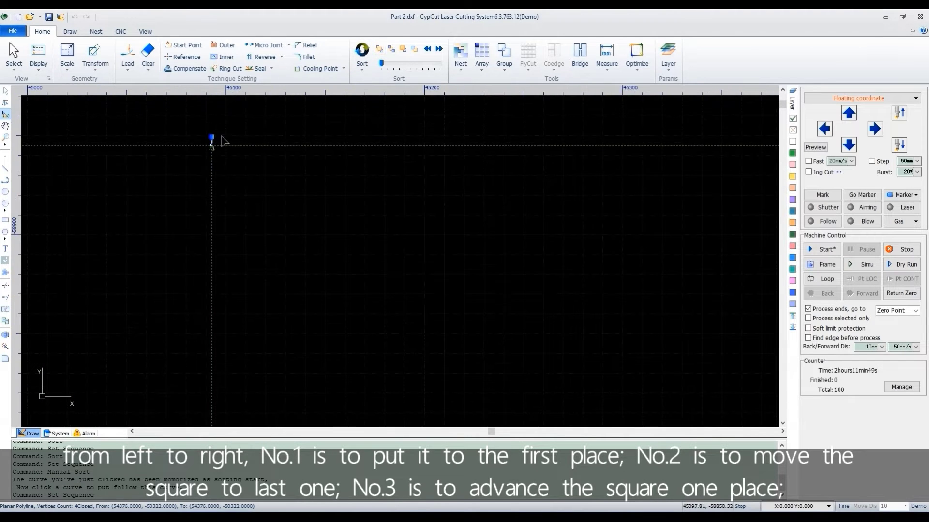
left_click(393, 50)
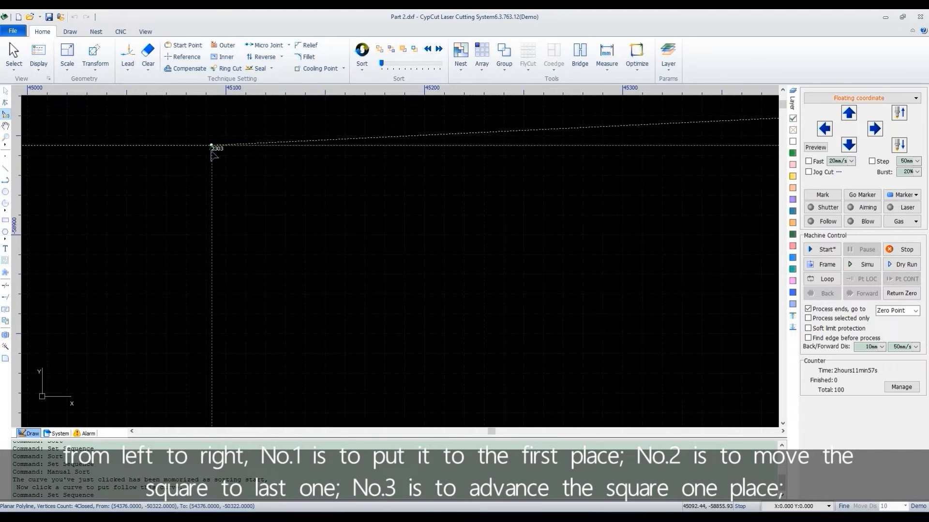
left_click(403, 50)
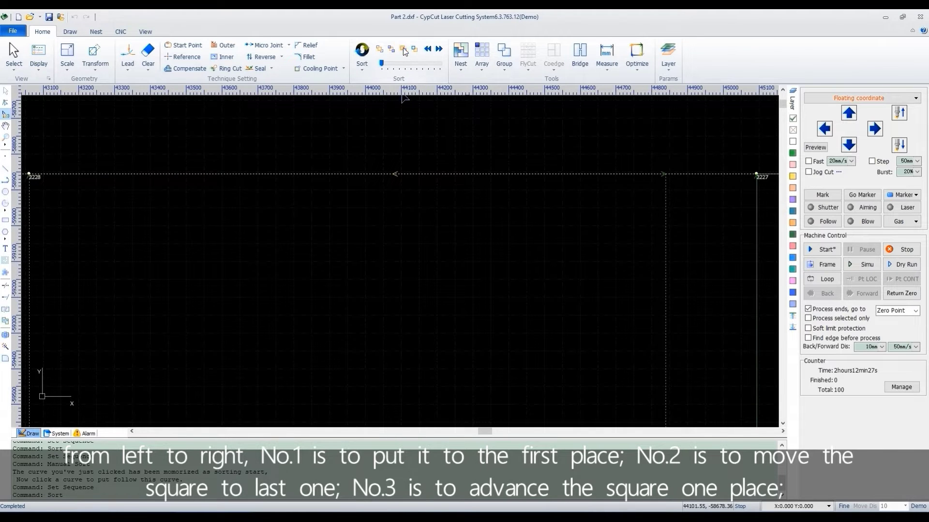
left_click(32, 177)
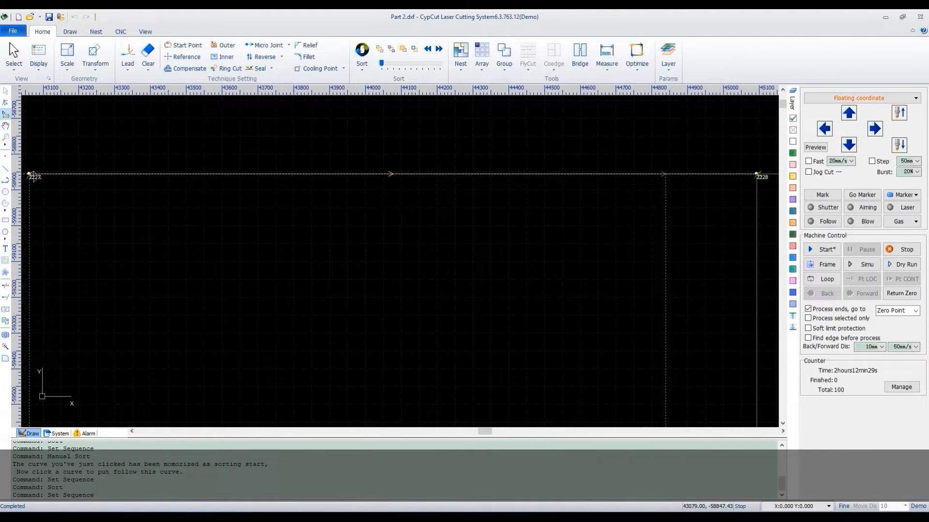
left_click(35, 184)
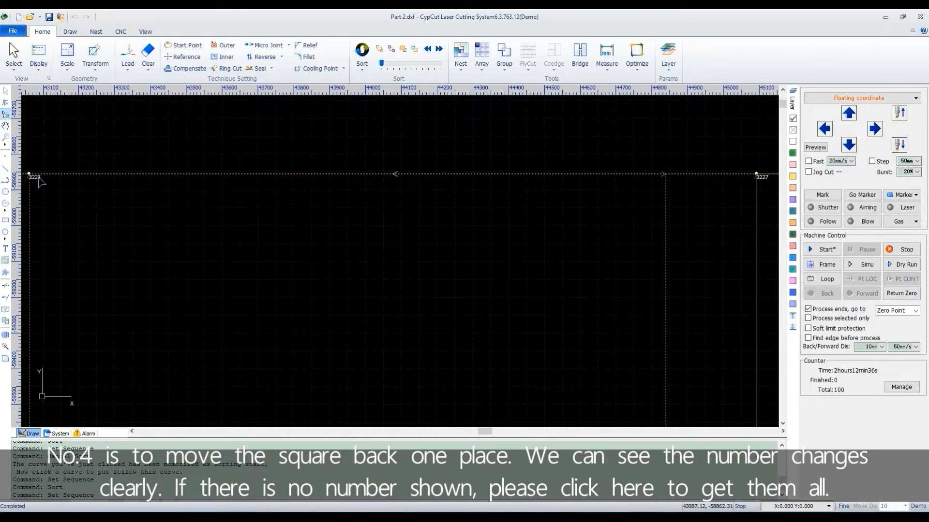
key("Escape")
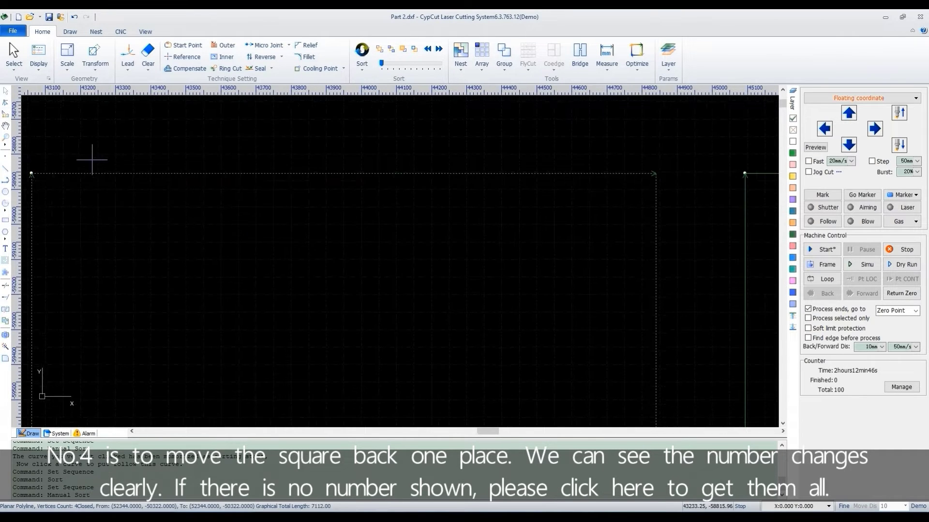
- Turn on display of the cut-order numbers on the parts
scroll(59, 155, "down", 3)
scroll(132, 162, "up", 4)
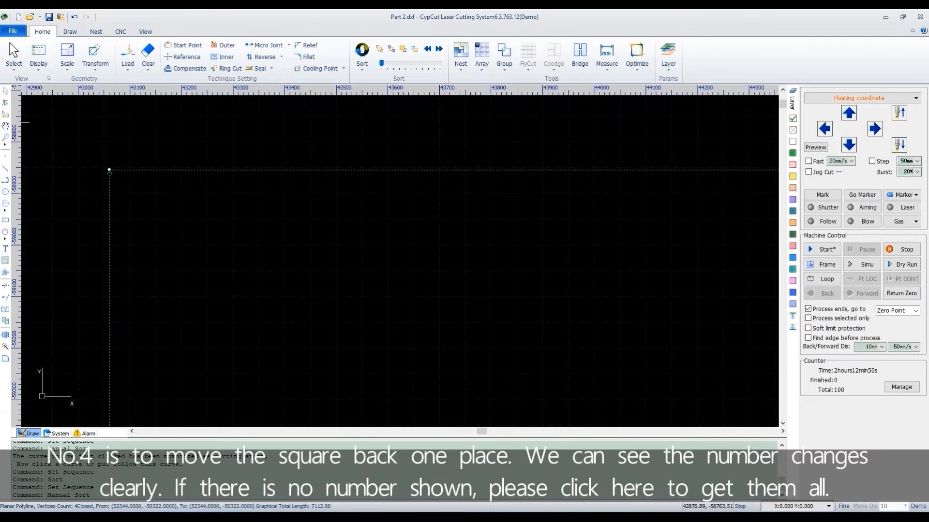
left_click(6, 117)
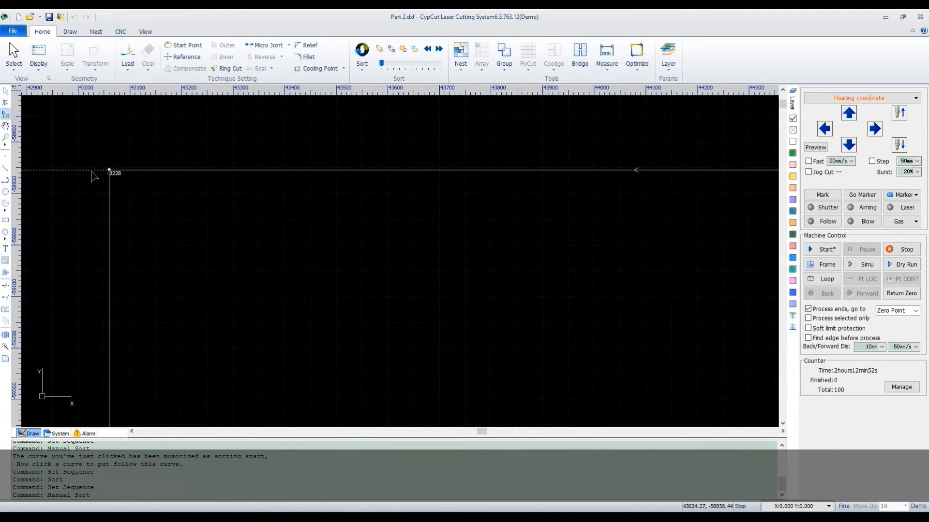
scroll(112, 176, "up", 3)
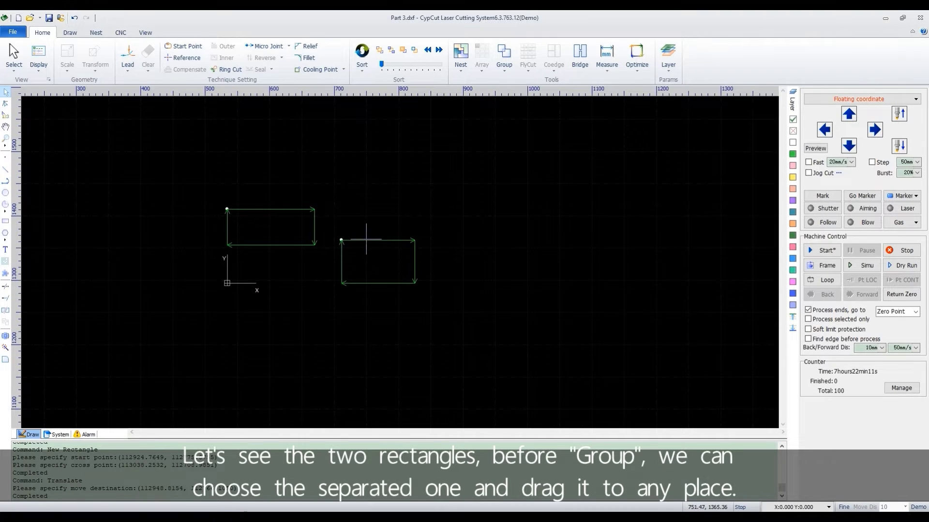
- Move the right rectangle beside the left, group both, and drag the group as one block
left_click_drag(366, 240, 393, 145)
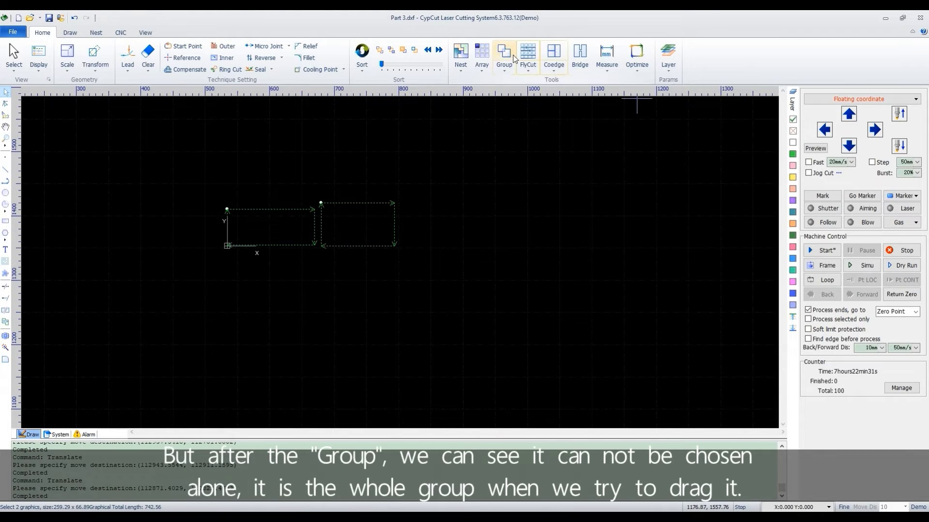
left_click(503, 54)
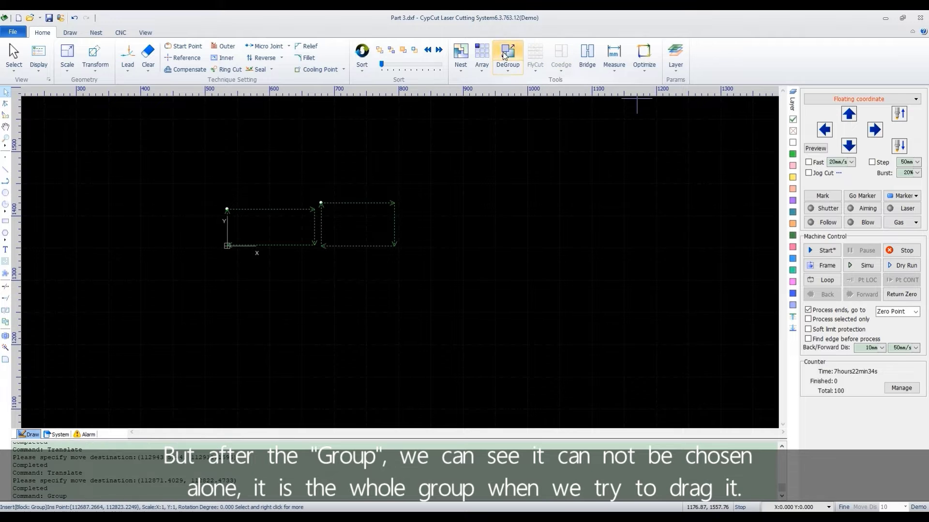
left_click(395, 240)
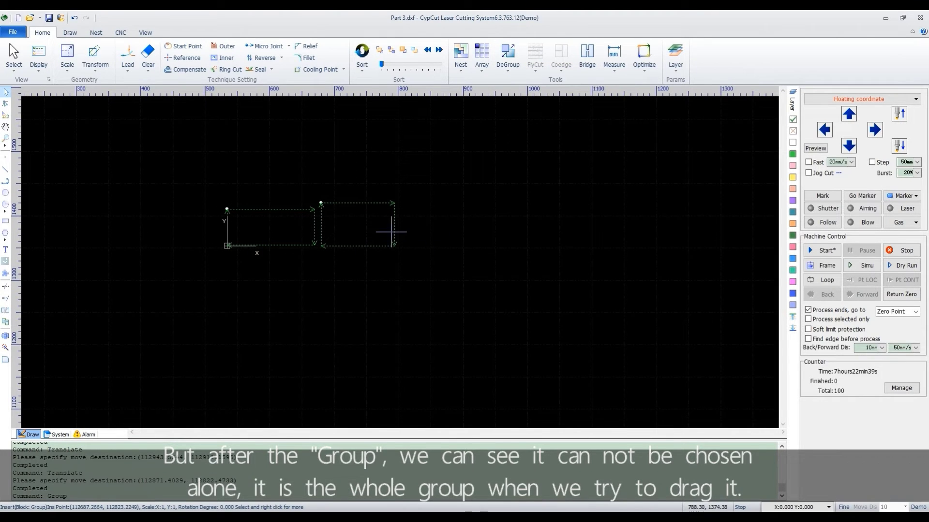
left_click_drag(394, 229, 450, 267)
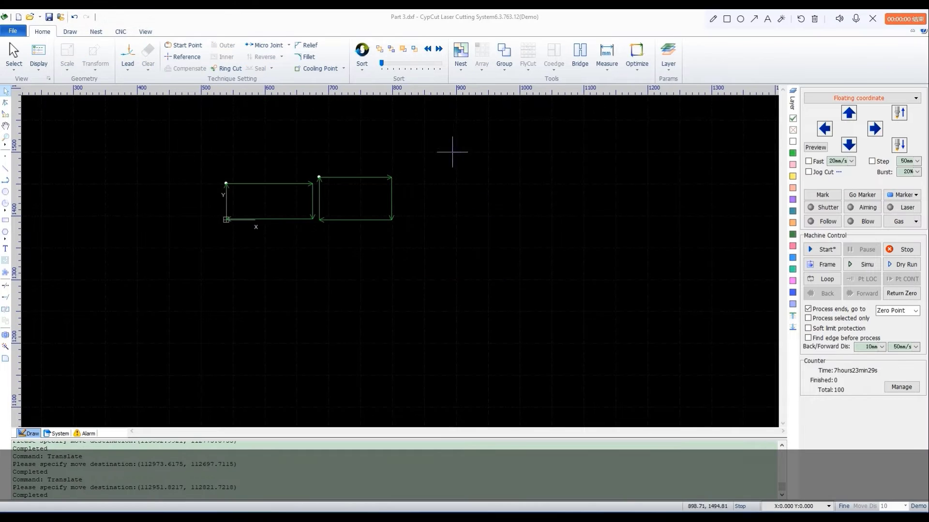
- Ungroup the rectangles and move the right one lower and to the right on its own
left_click(341, 221)
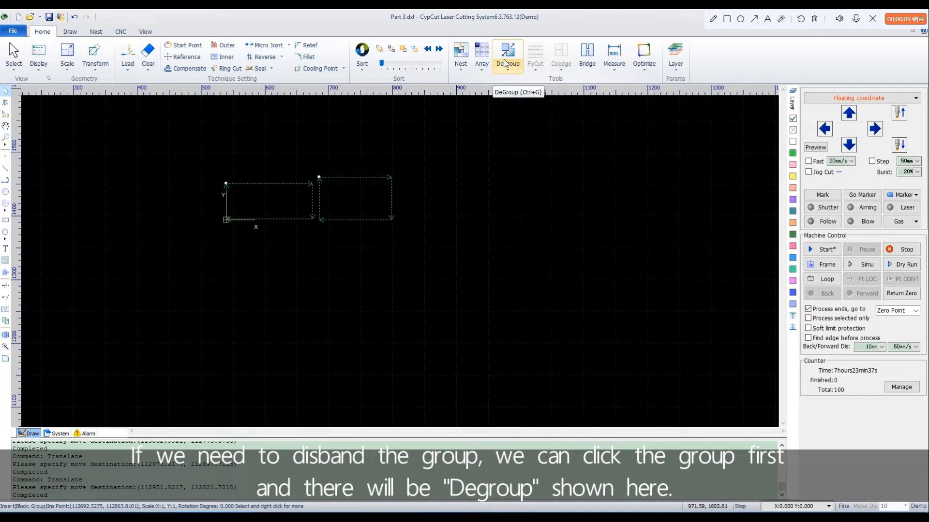
left_click(508, 65)
left_click(368, 220)
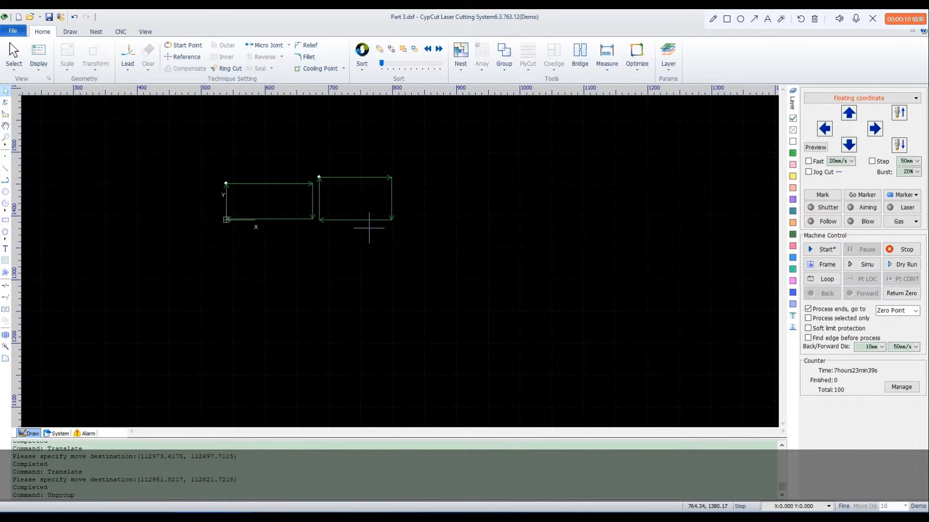
left_click_drag(367, 219, 377, 248)
- Regroup the two rectangles and bring up the grouping options again
left_click(504, 63)
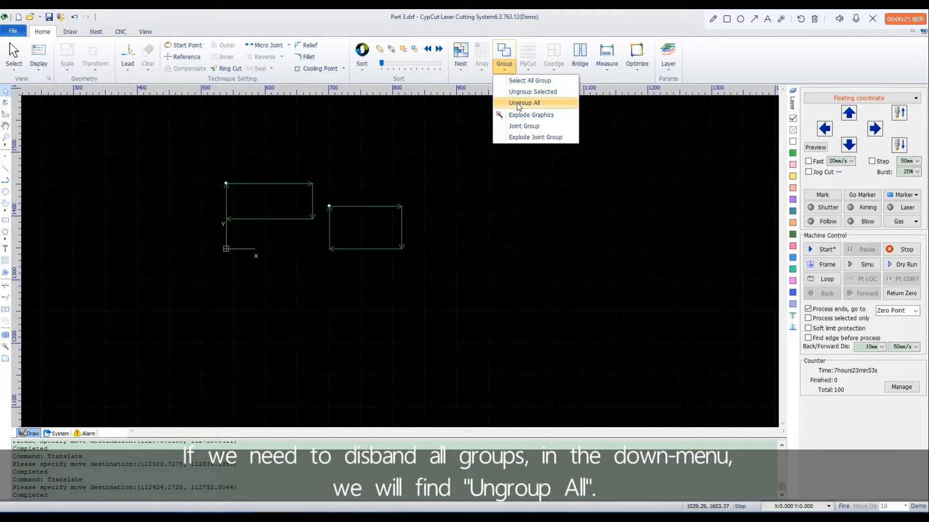
left_click(519, 103)
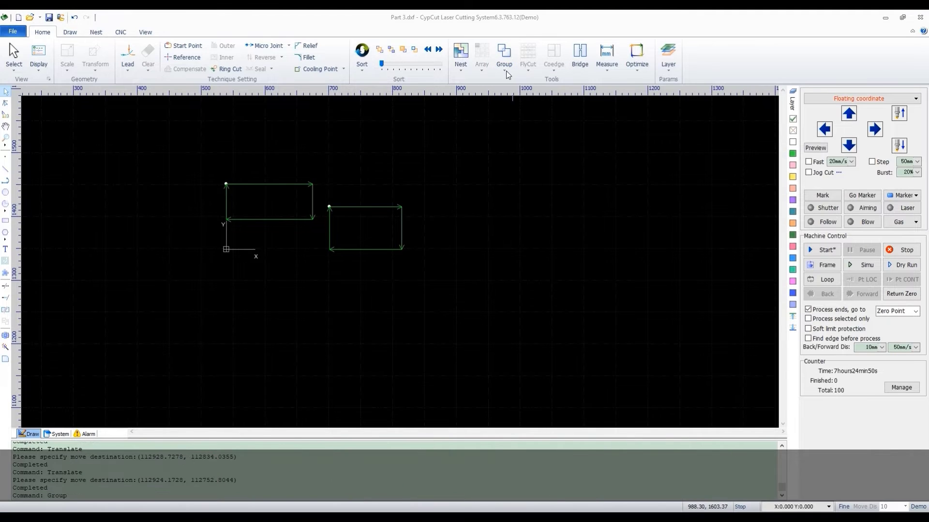
left_click(506, 71)
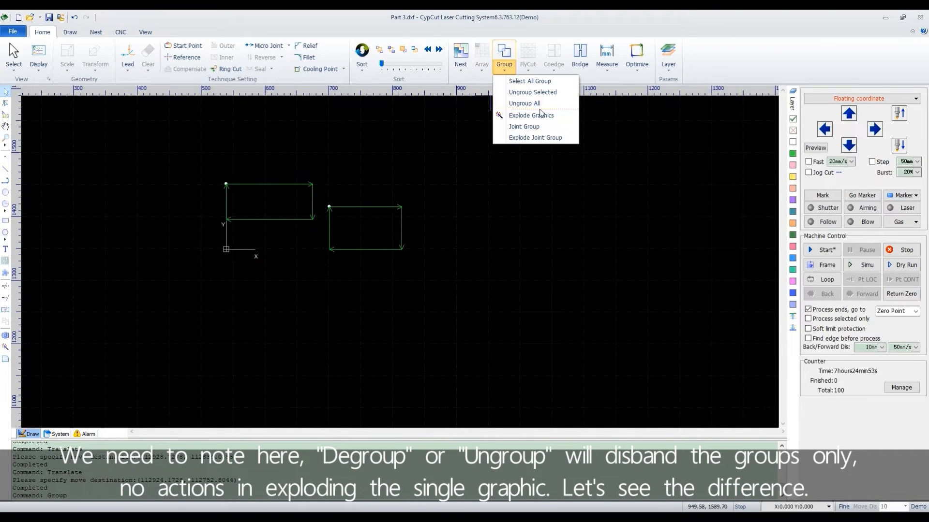
left_click(517, 118)
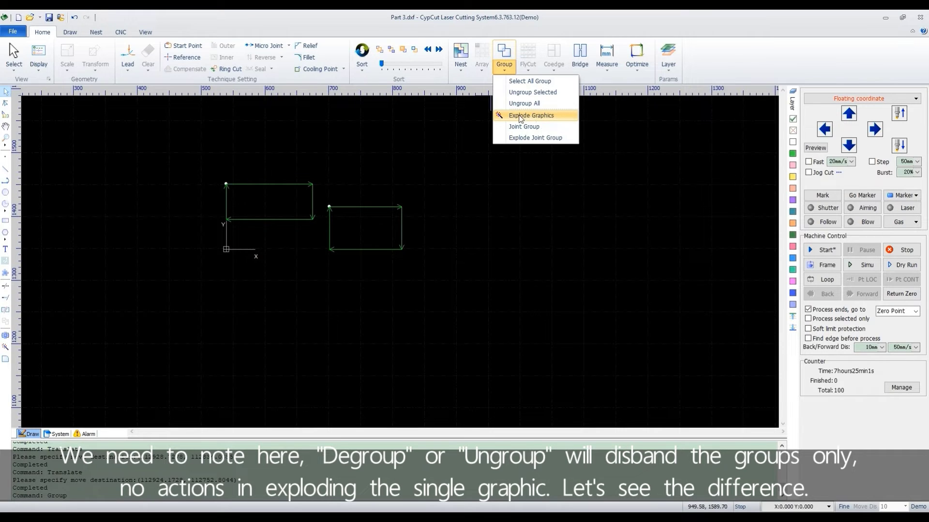
- Ungroup the rectangles and explode the right rectangle into separate lines
left_click(458, 137)
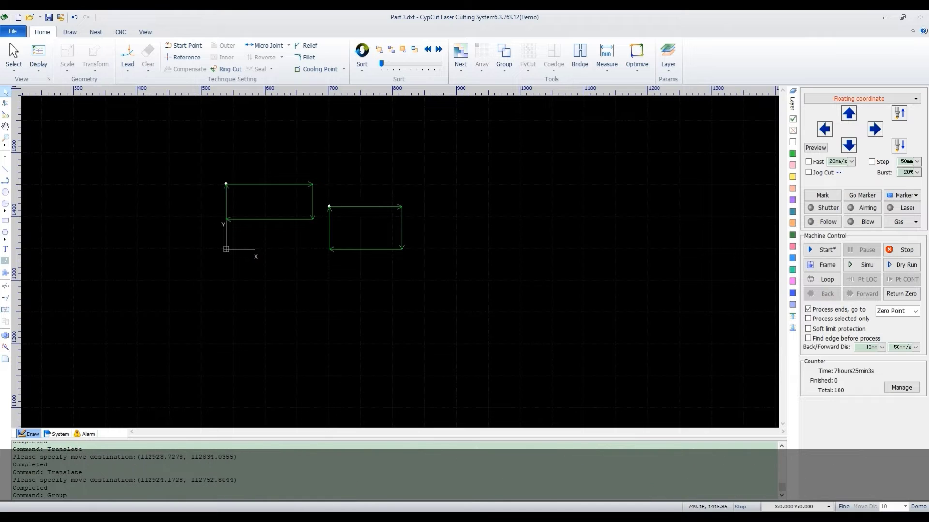
key("ctrl+a")
key("ctrl+u")
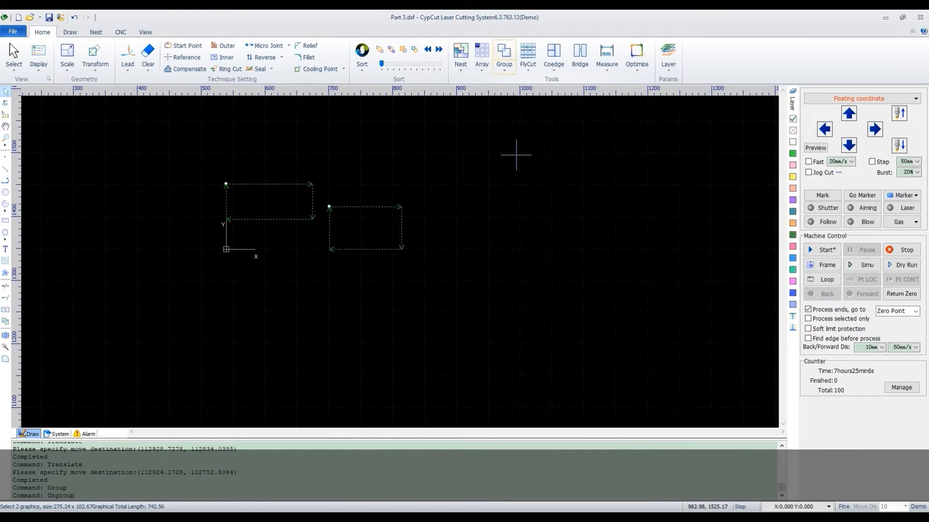
left_click(401, 236)
left_click(504, 62)
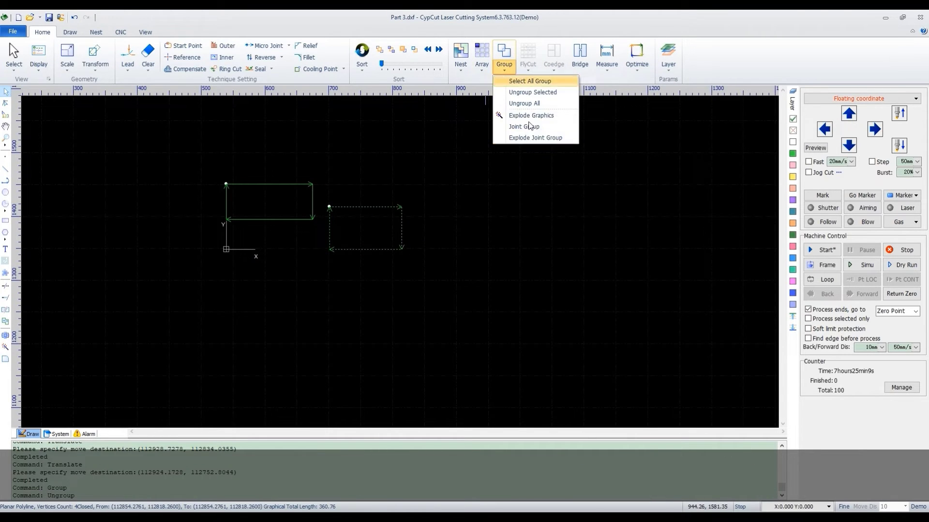
left_click(531, 115)
- Stretch the exploded rectangle by moving its top line up and its right edge far right
scroll(369, 204, "up", 2)
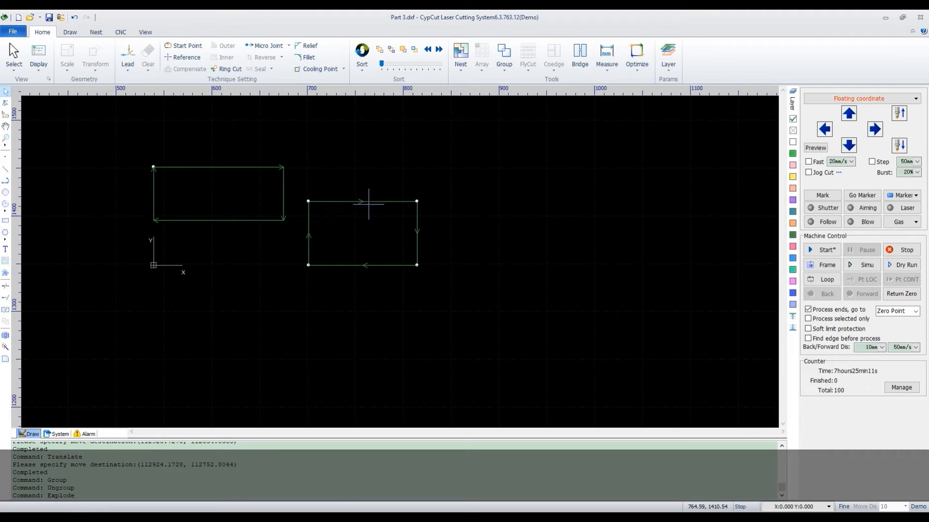
left_click(369, 201)
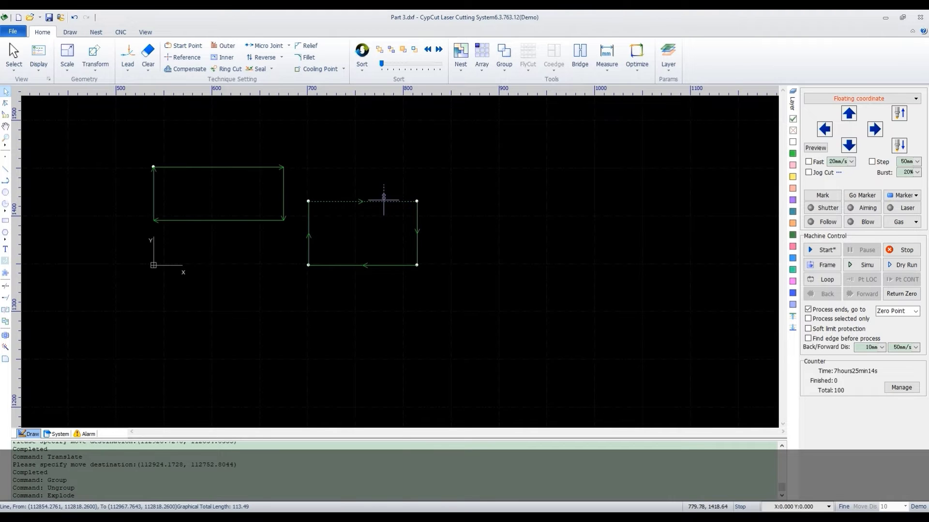
left_click_drag(384, 198, 387, 169)
left_click(416, 233)
left_click_drag(417, 233, 528, 233)
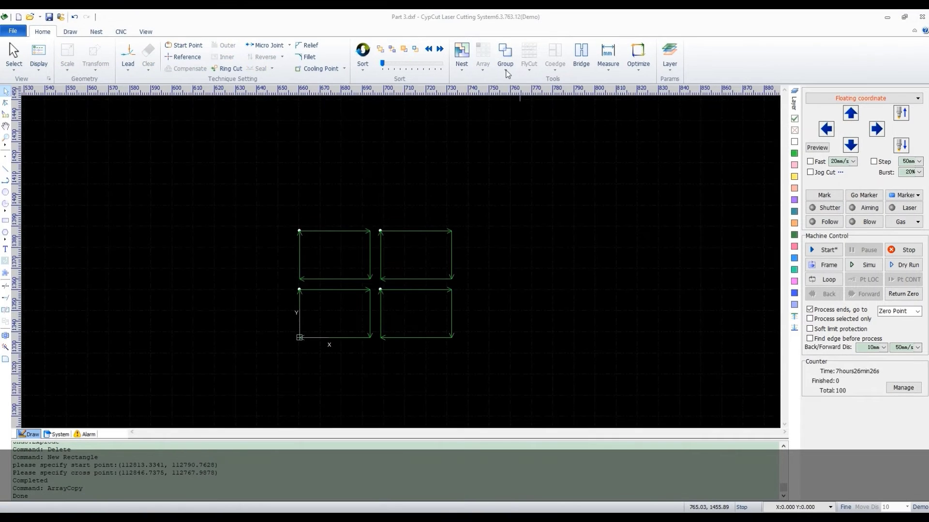
left_click(504, 56)
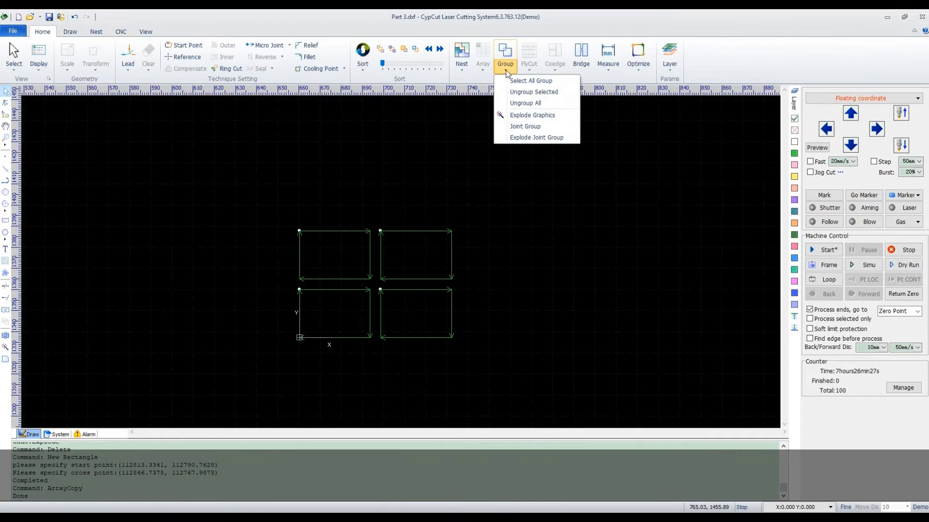
- Select the four rectangles for sorting and switch the log to the Draw command history
left_click(541, 127)
scroll(513, 182, "up", 4)
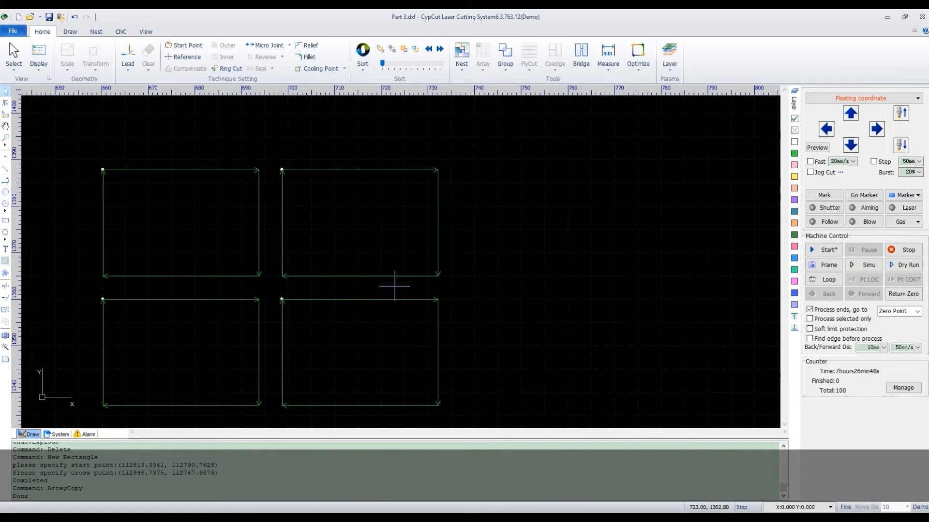
left_click(223, 170)
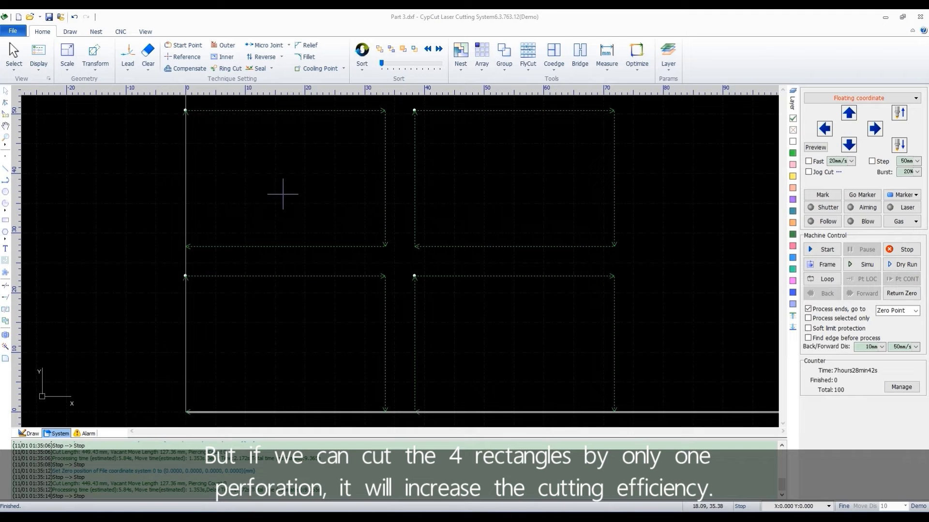
left_click(414, 275)
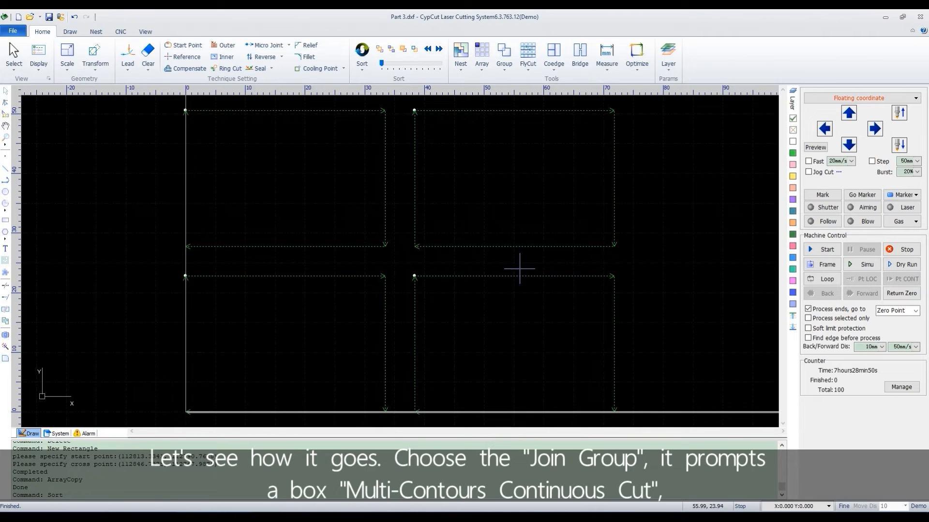
- Start a Joint Group with 0mm micro-joint, 10mm max distance and Not change path ticked
left_click(504, 73)
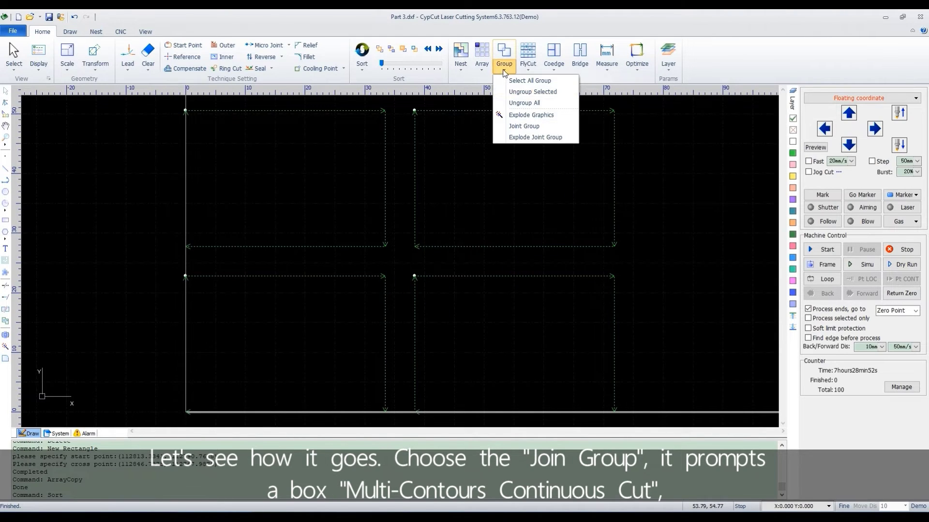
left_click(515, 127)
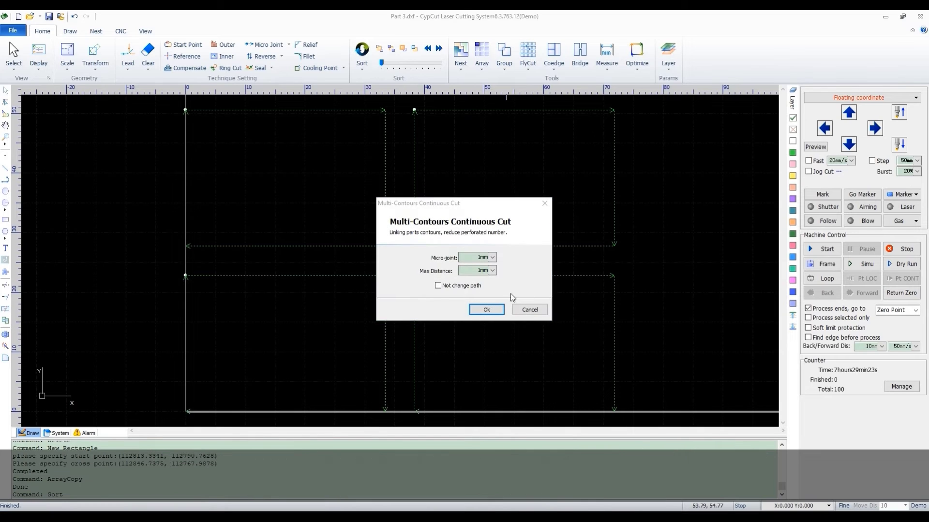
double_click(480, 260)
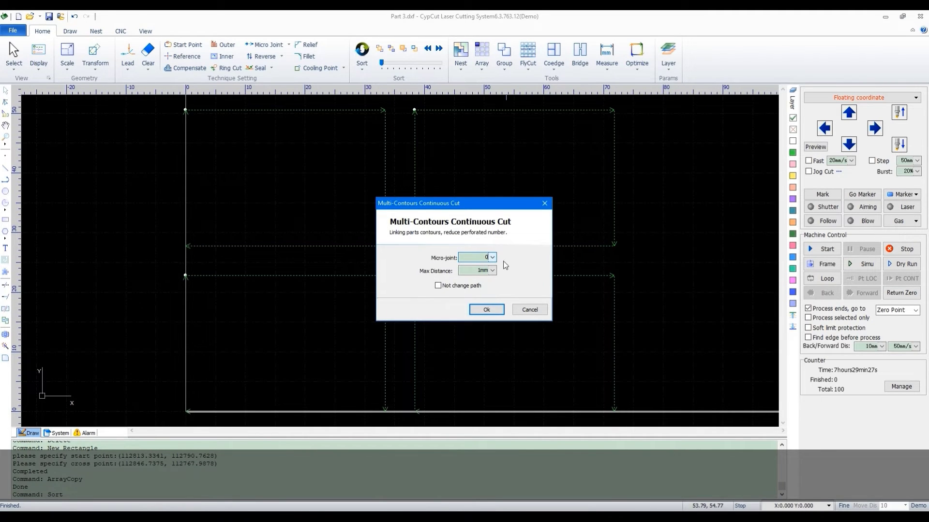
double_click(480, 271)
left_click(438, 286)
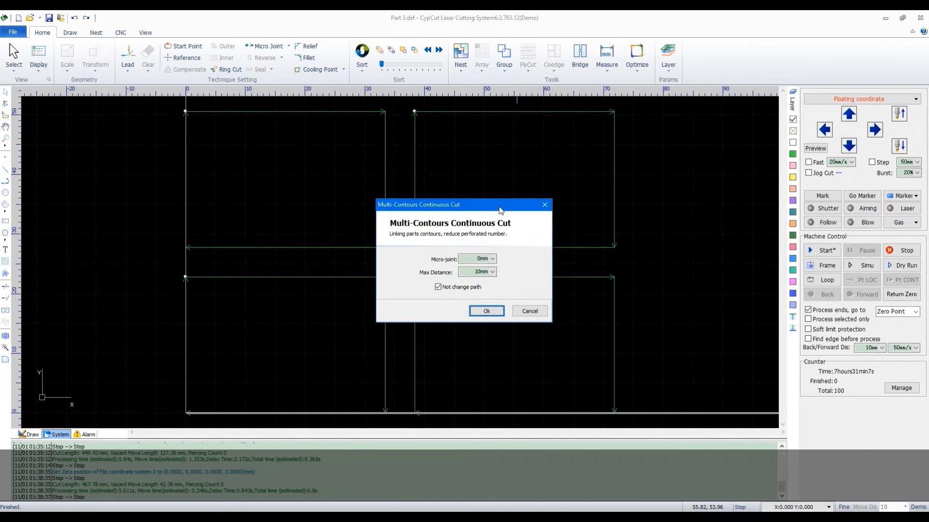
left_click_drag(501, 210, 607, 157)
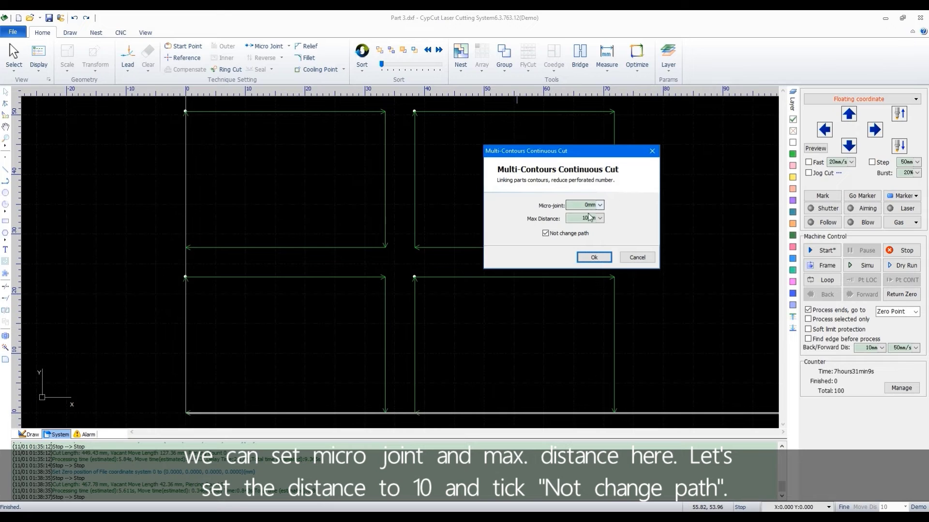
double_click(589, 218)
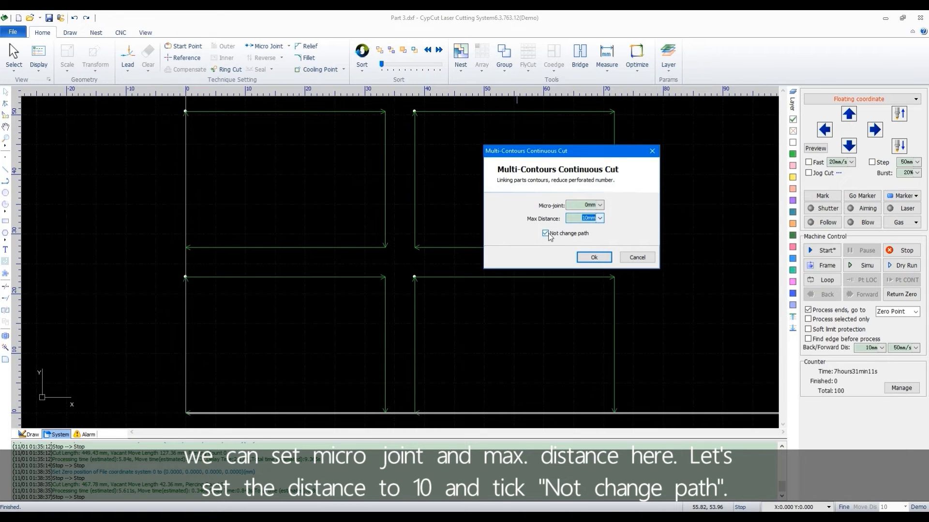
left_click(593, 259)
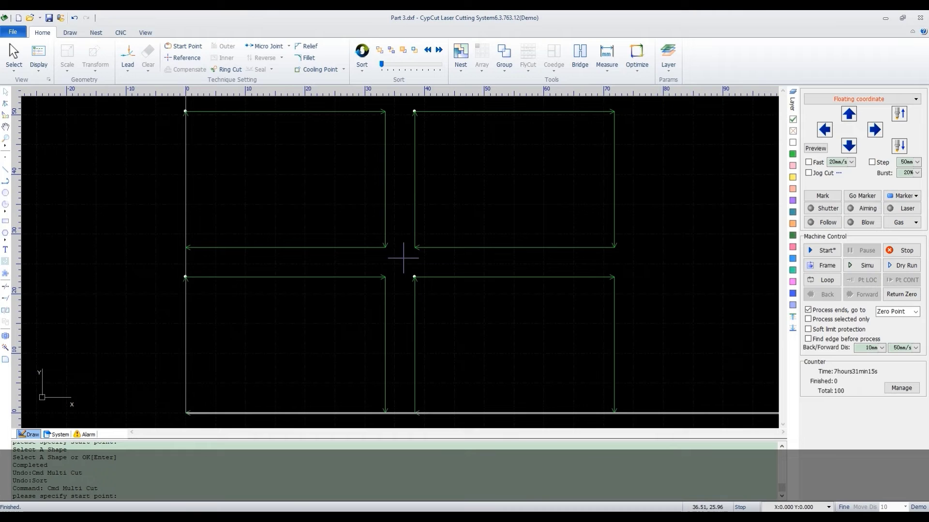
- Link the four rectangles from one start point into a continuous cut, then run Simu
scroll(388, 264, "up", 2)
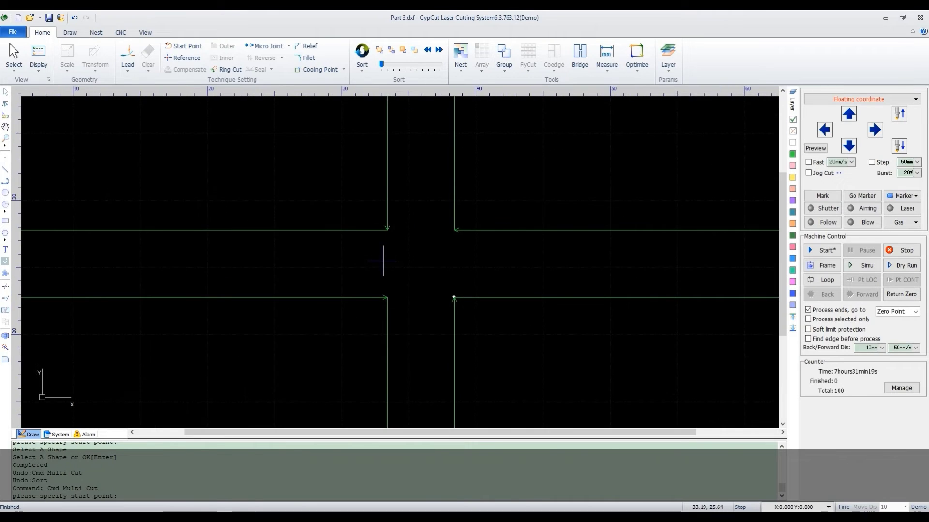
left_click(389, 261)
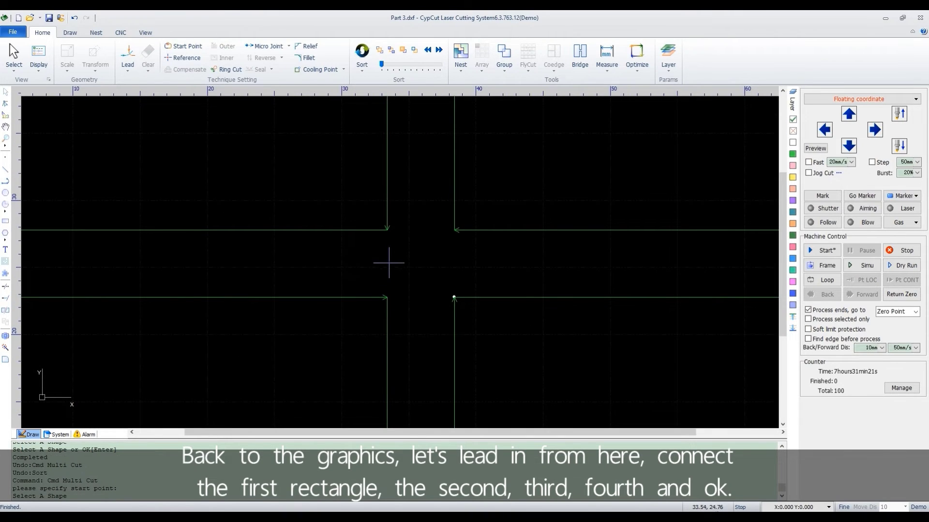
left_click(387, 297)
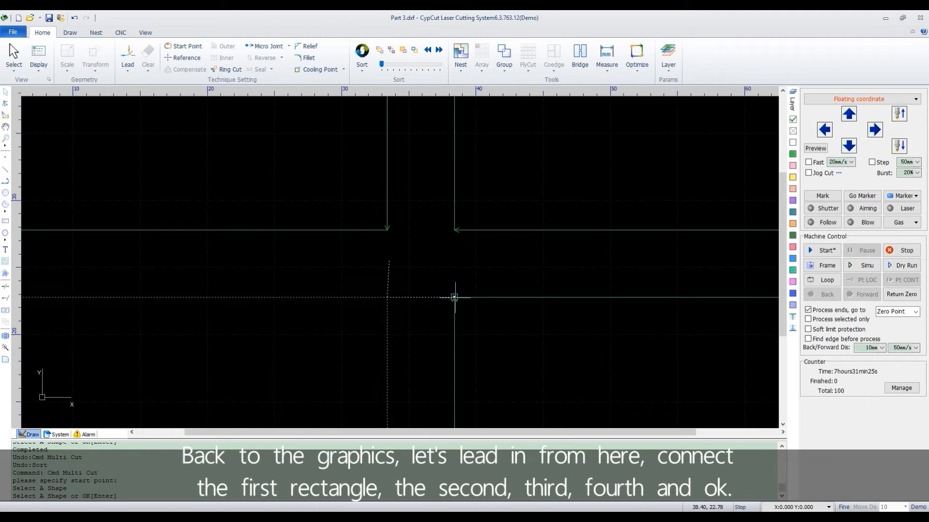
left_click(454, 297)
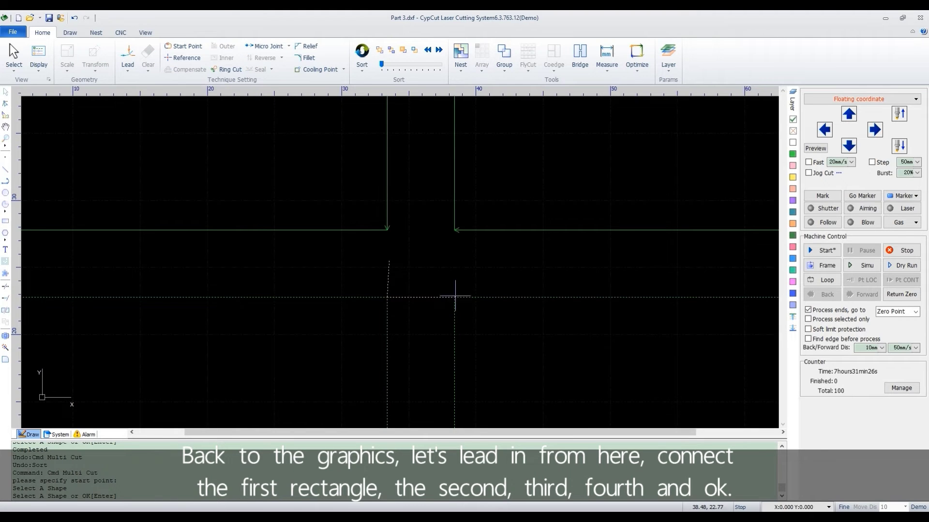
left_click(455, 228)
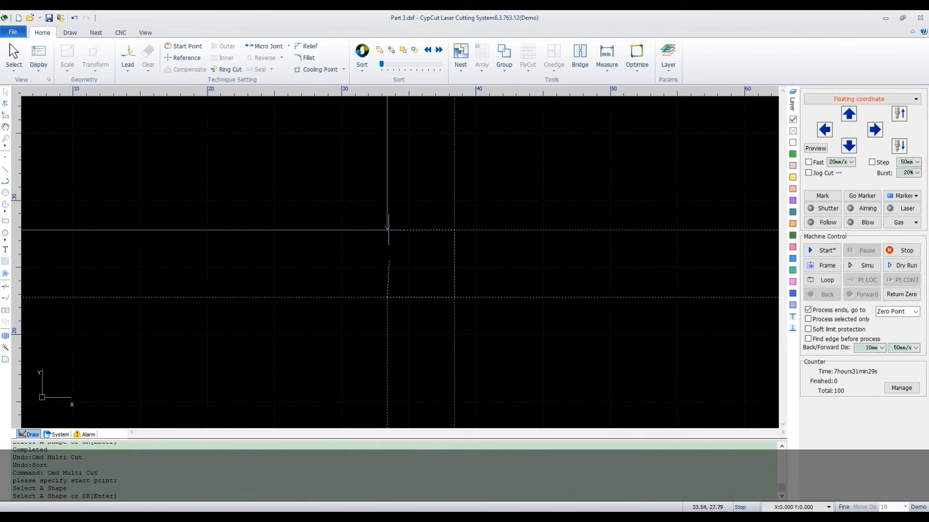
left_click(386, 229)
right_click(387, 230)
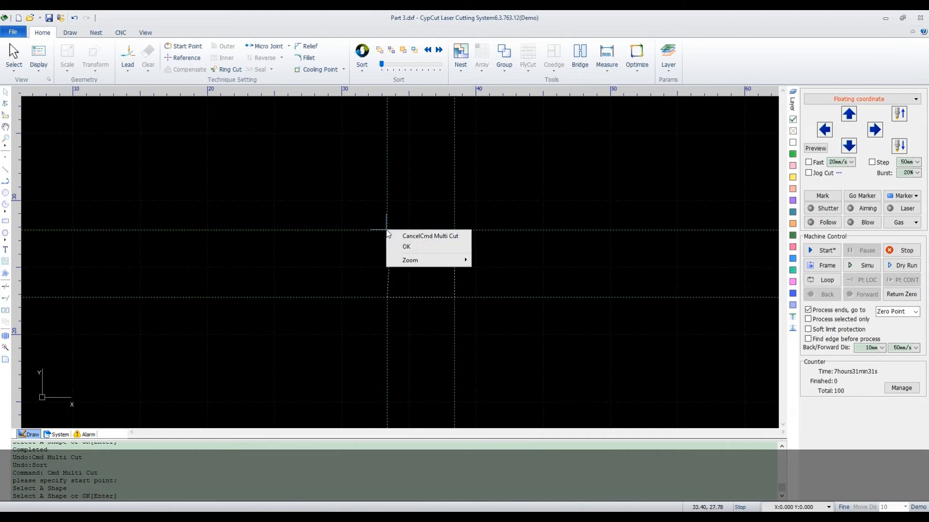
left_click(420, 248)
scroll(501, 230, "down", 4)
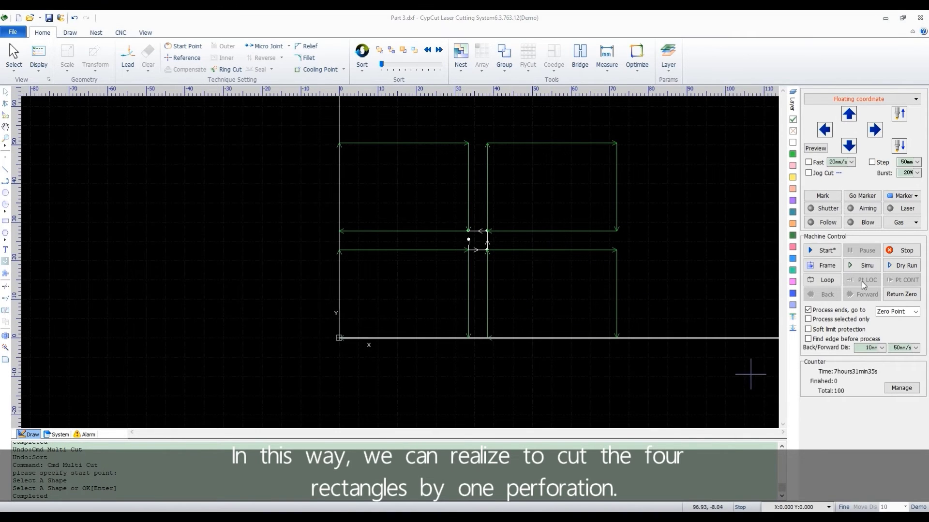
left_click(866, 265)
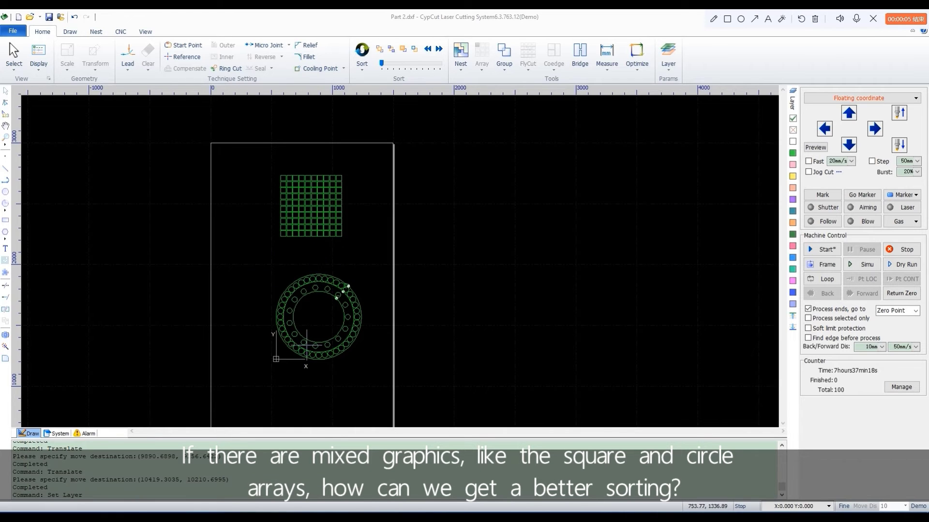
- Select all 158 square and circle graphics in Part 2 and sort them together
key("ctrl+a")
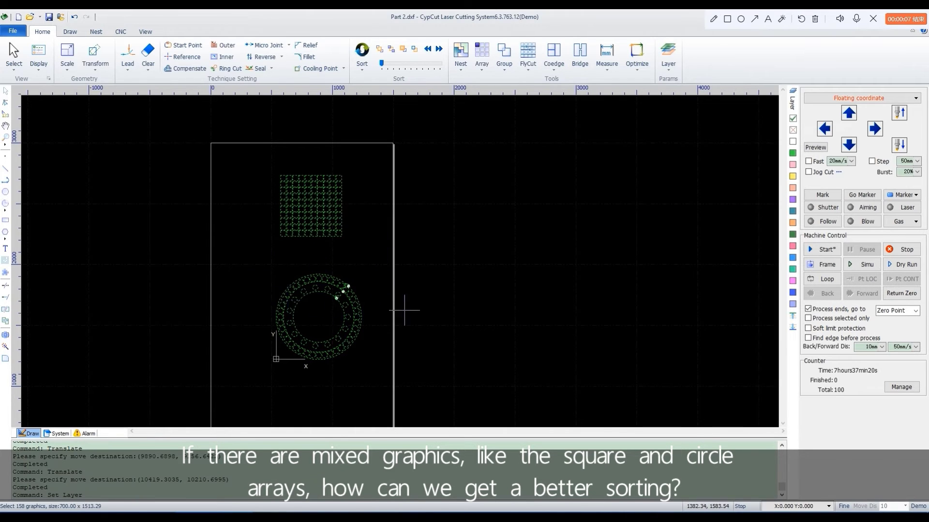
left_click(361, 62)
mouse_move(381, 64)
left_mouse_down()
mouse_move(437, 67)
mouse_move(394, 71)
left_mouse_up()
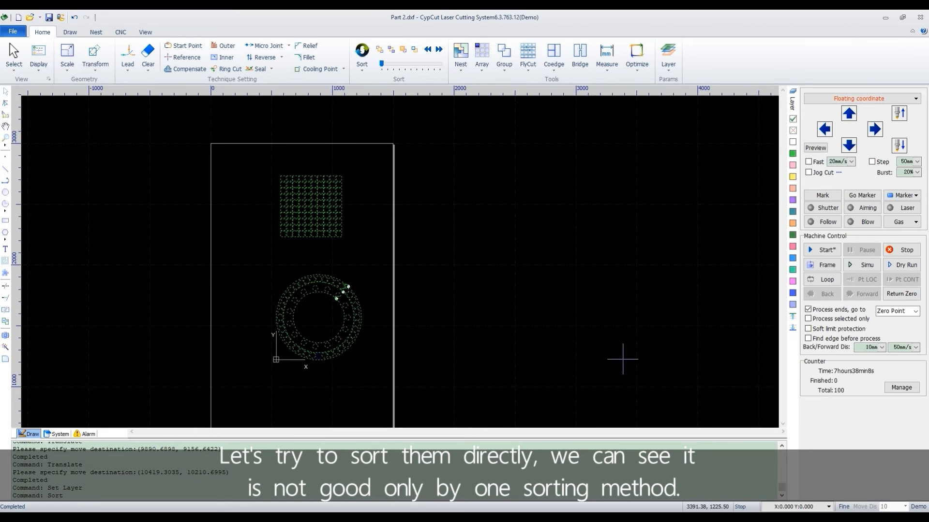
scroll(324, 320, "up", 3)
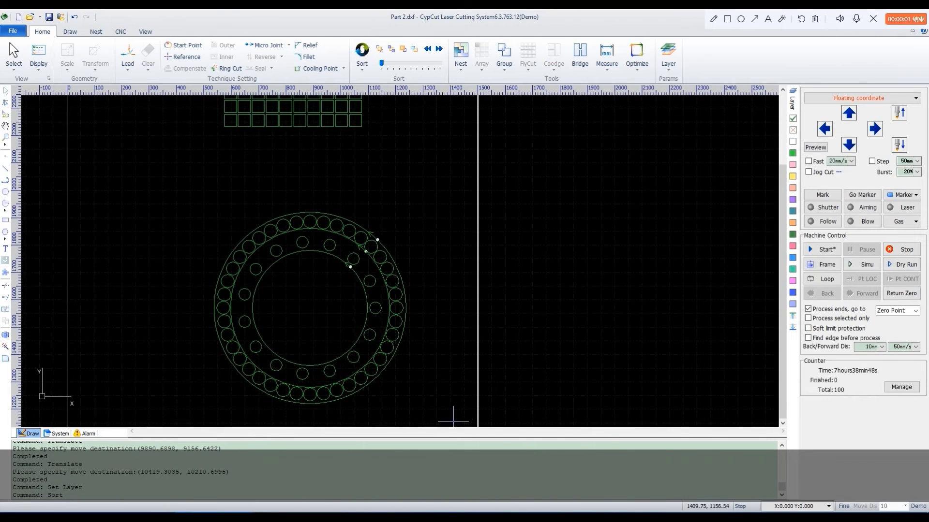
- Group the ring of circles and apply the CW Circular Pattern group sort
left_click_drag(456, 418, 173, 200)
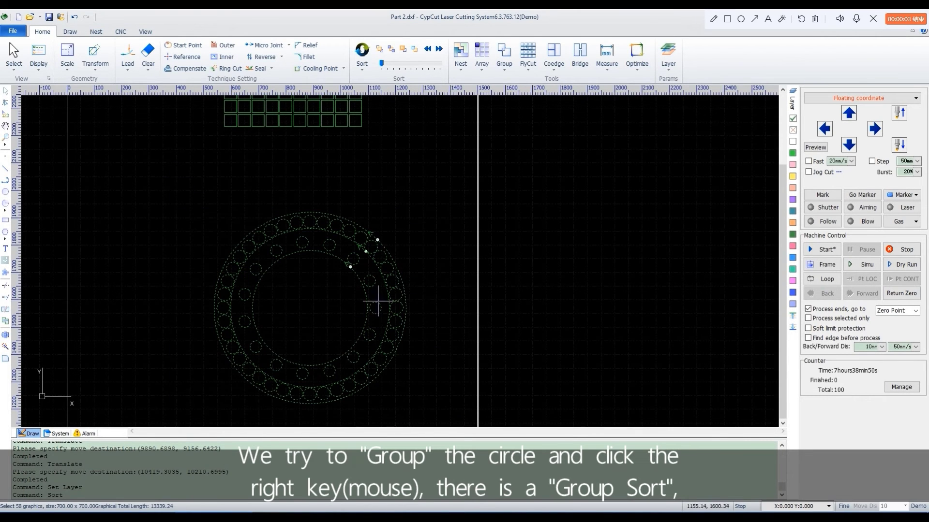
left_click(504, 57)
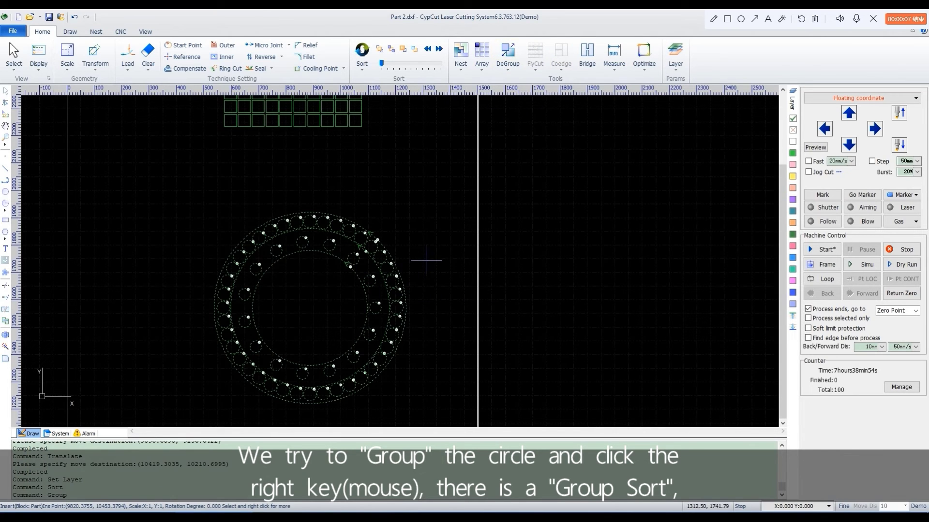
left_click(401, 284)
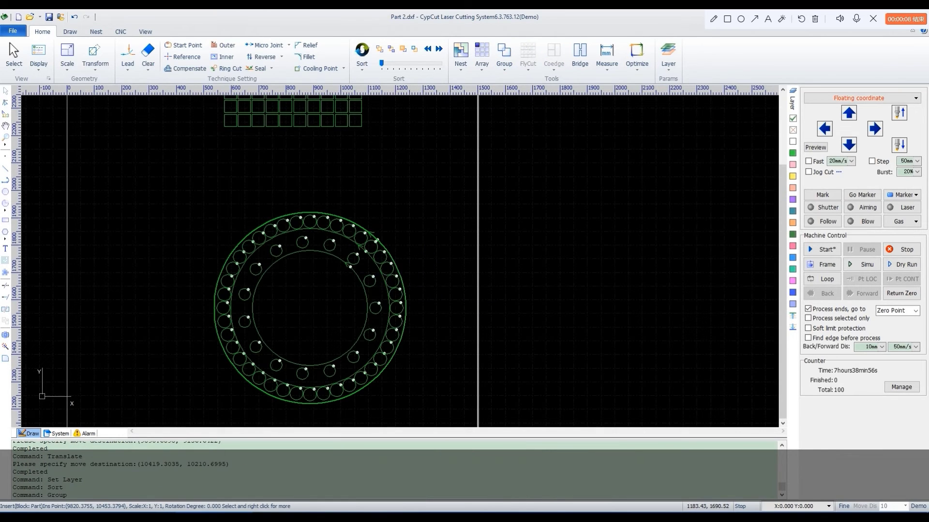
left_click(392, 281)
right_click(392, 280)
mouse_move(421, 317)
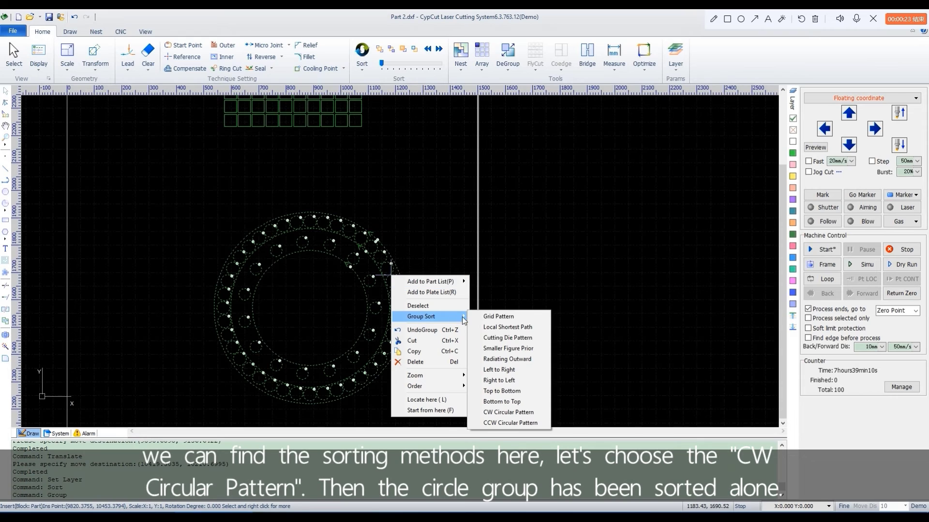
left_click(511, 415)
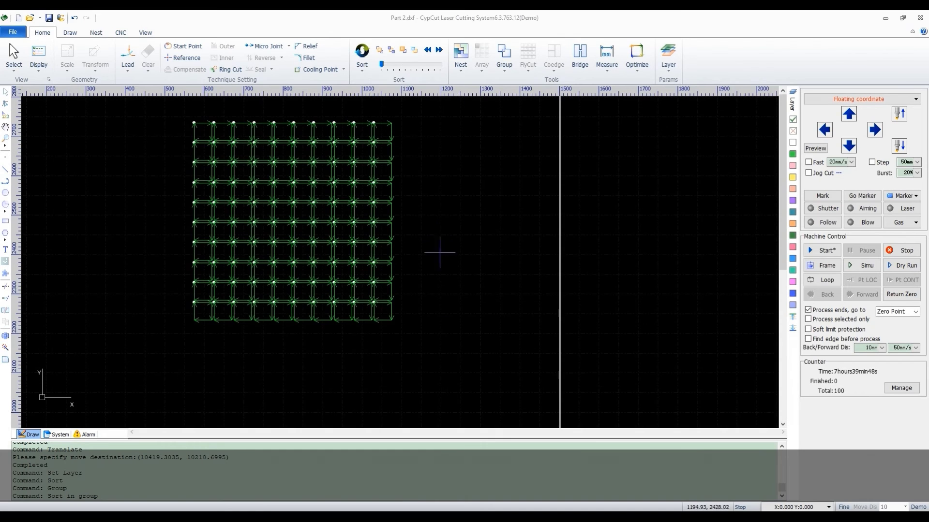
- Group the square array, apply Bottom to Top group sort, and preview it with the Sort slider
left_click_drag(478, 348, 154, 97)
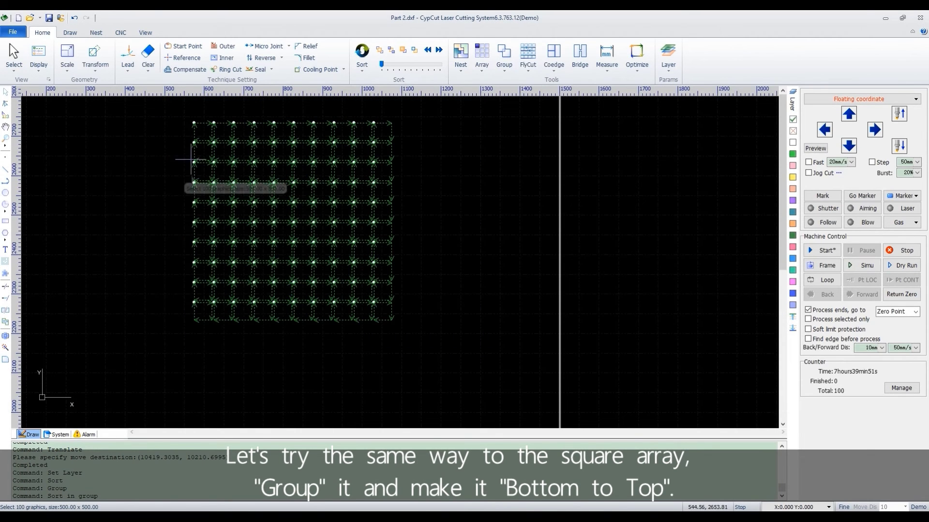
left_click(505, 55)
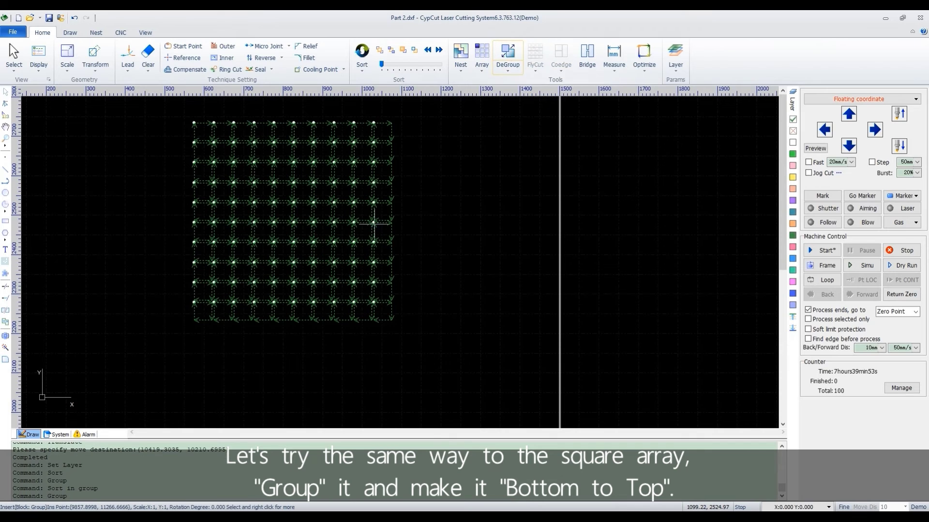
right_click(346, 186)
mouse_move(394, 228)
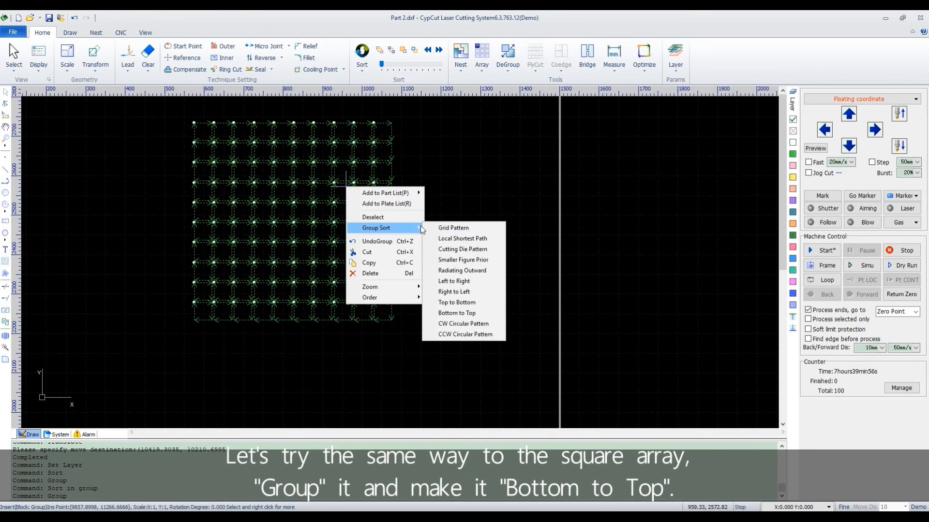
left_click(463, 314)
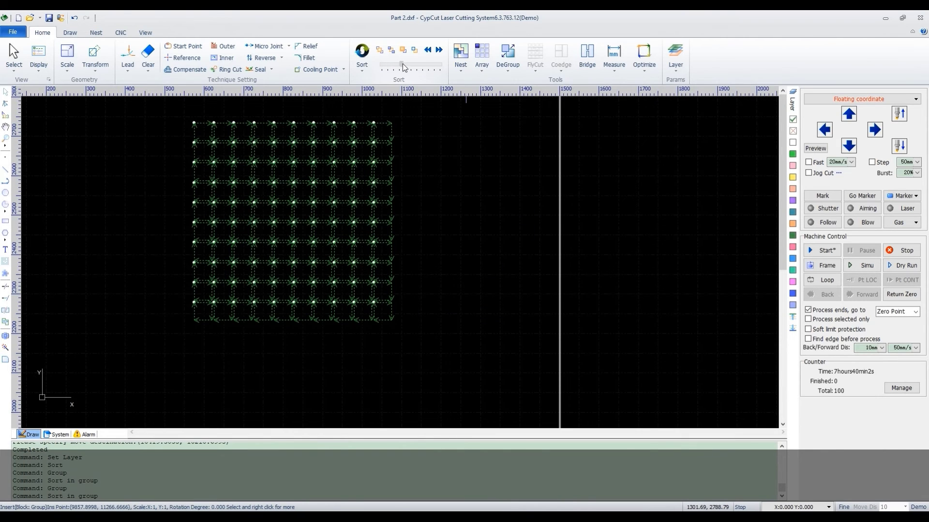
left_click_drag(403, 65, 434, 63)
- Sort the square grid and ring groups Bottom to Top, then simulate the cutting sequence
scroll(438, 116, "down", 3)
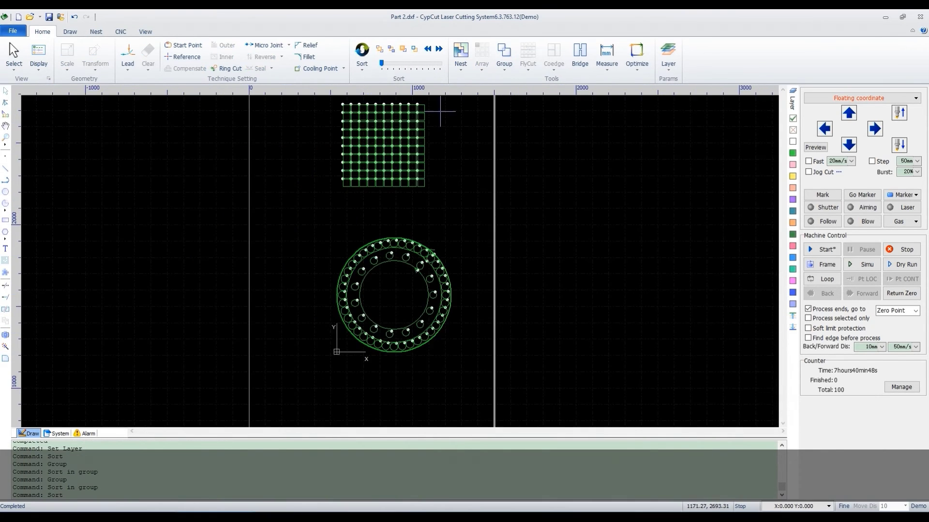
left_click(403, 166)
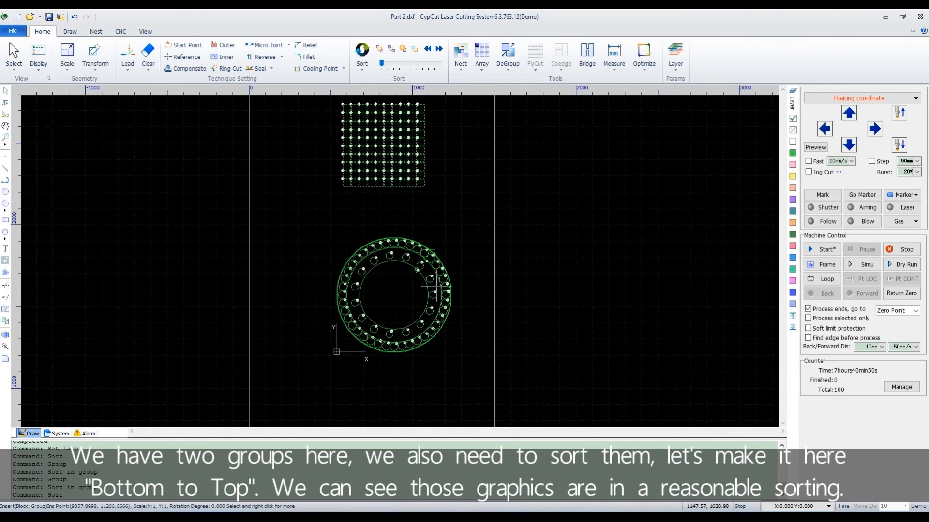
left_click(405, 251)
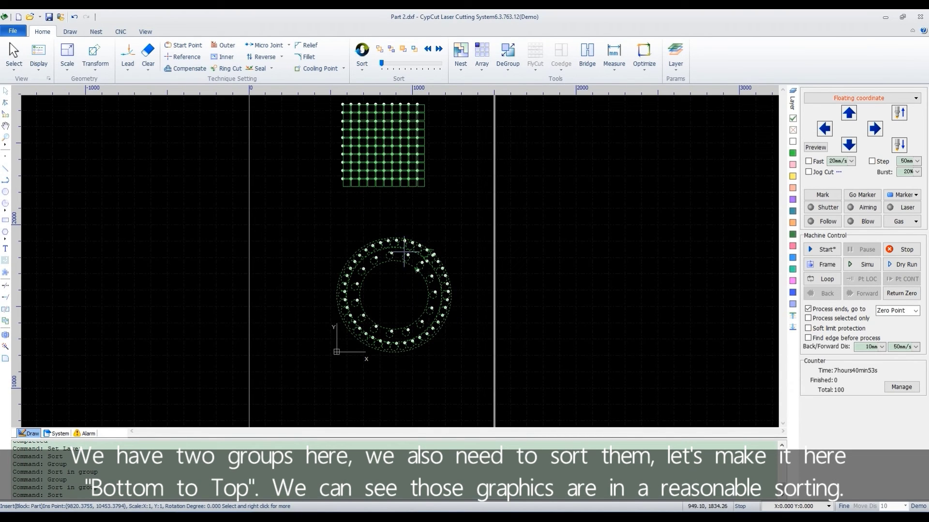
key("Escape")
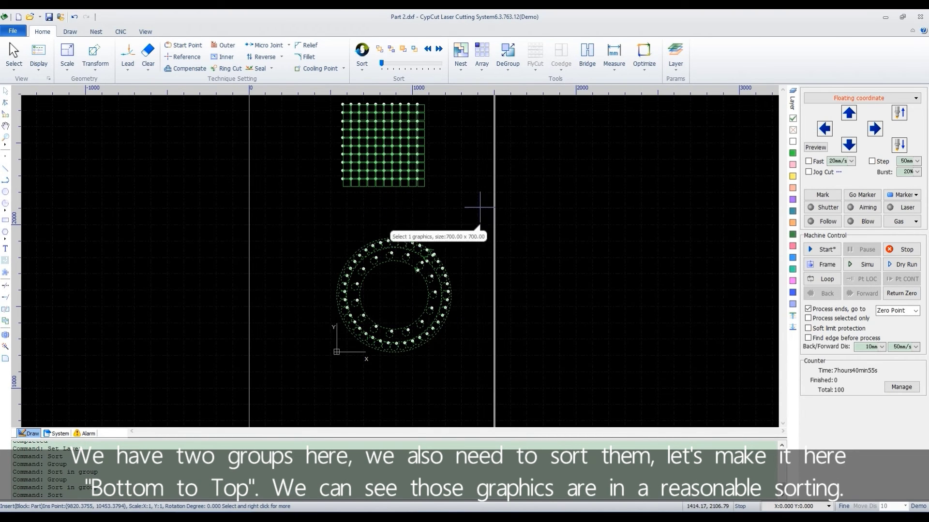
key("ctrl+a")
left_click(362, 66)
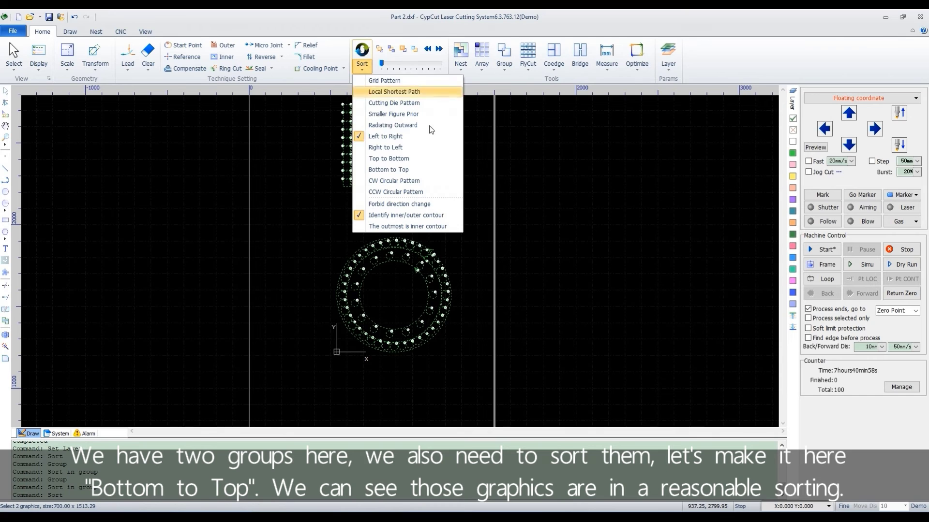
left_click(401, 170)
left_click(864, 264)
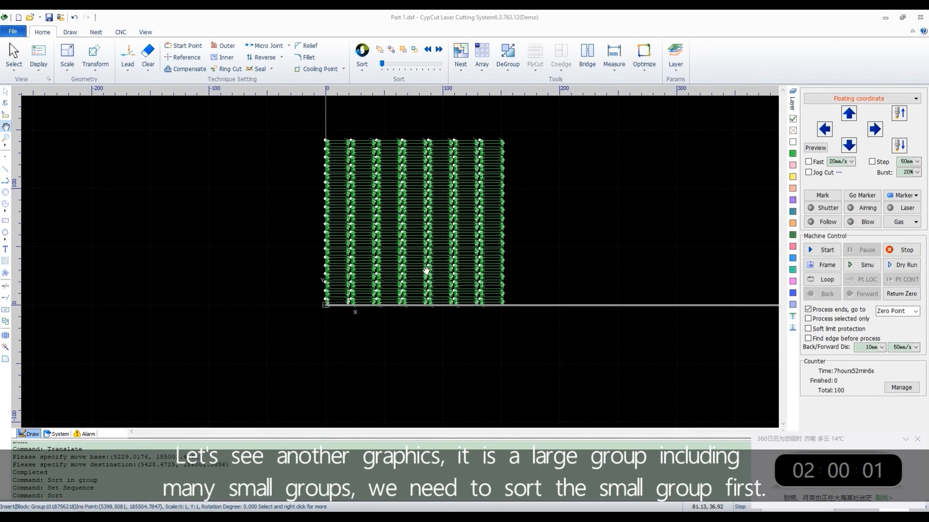
- Give the bottom-left small group of slotted parts a Cutting Die Pattern group sort
scroll(373, 285, "up", 3)
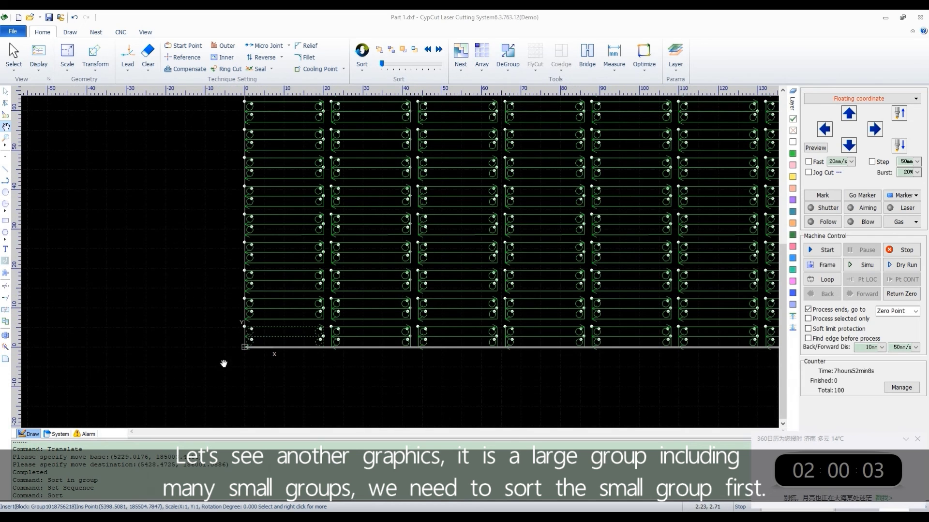
scroll(370, 278, "down", 2)
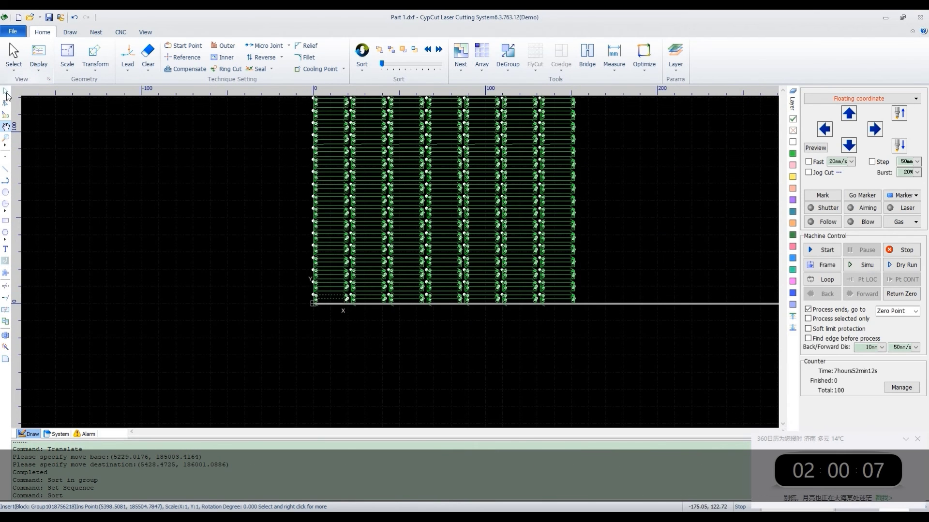
scroll(429, 255, "up", 4)
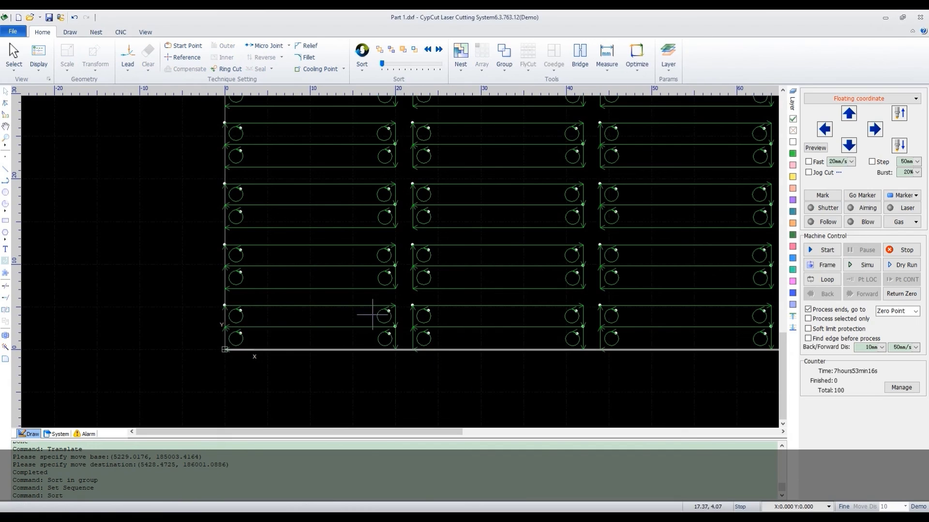
left_click(360, 307)
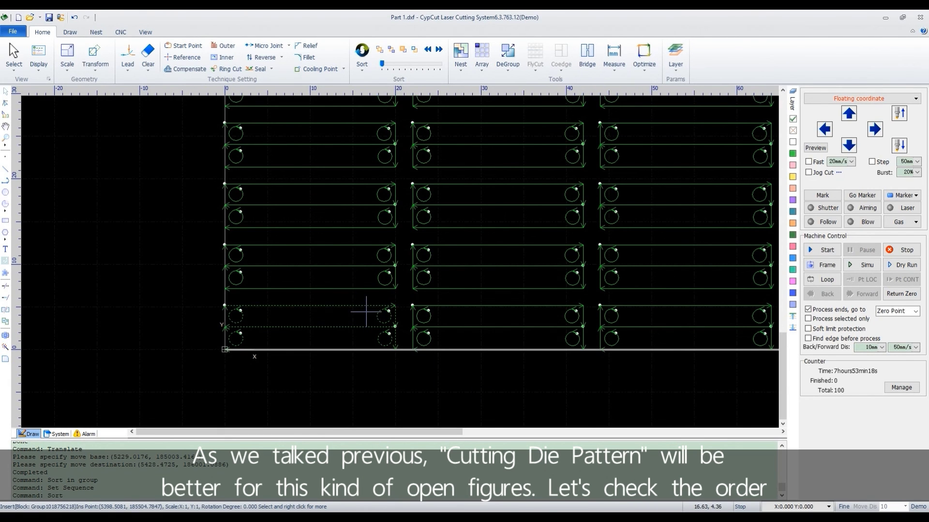
right_click(362, 305)
mouse_move(406, 346)
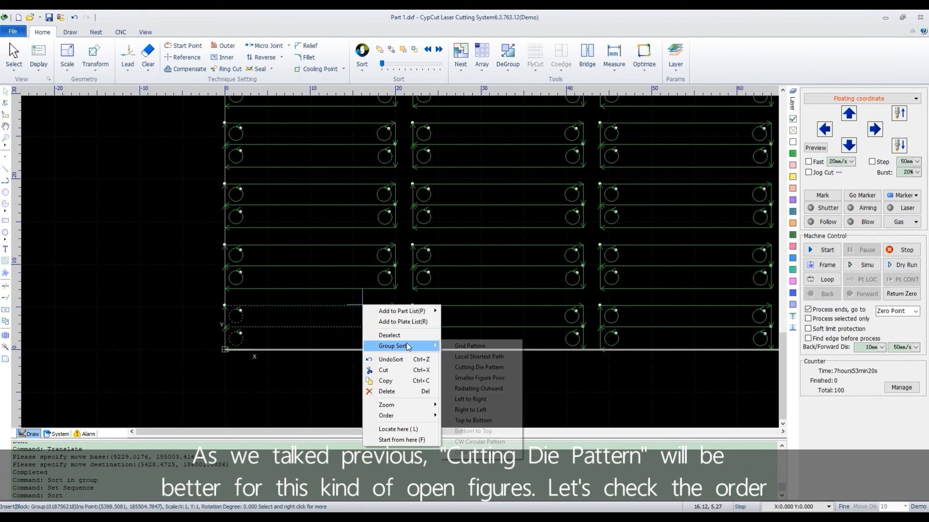
left_click(476, 368)
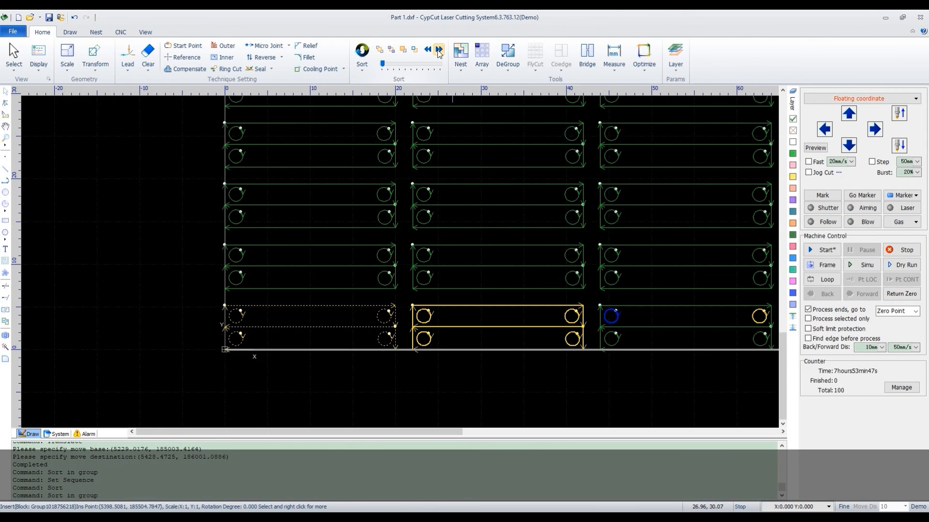
- Sort all 140 parts by Grid Pattern and preview the cut order column by column
scroll(293, 347, "down", 5)
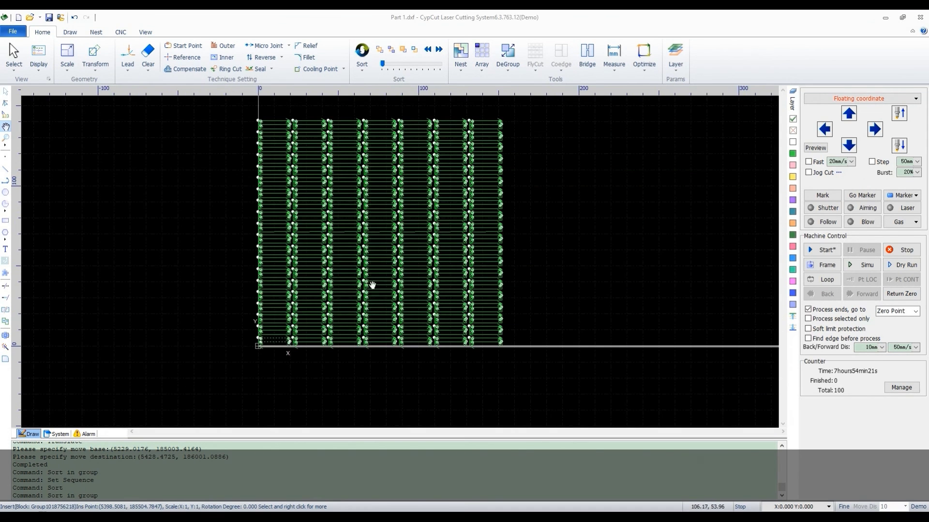
scroll(294, 346, "up", 2)
scroll(386, 274, "down", 4)
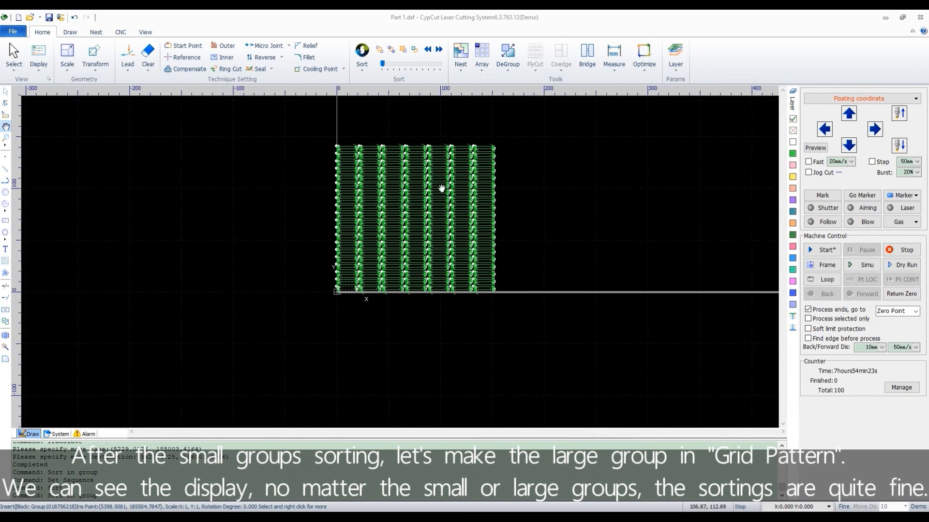
scroll(418, 247, "up", 1)
scroll(419, 248, "up", 1)
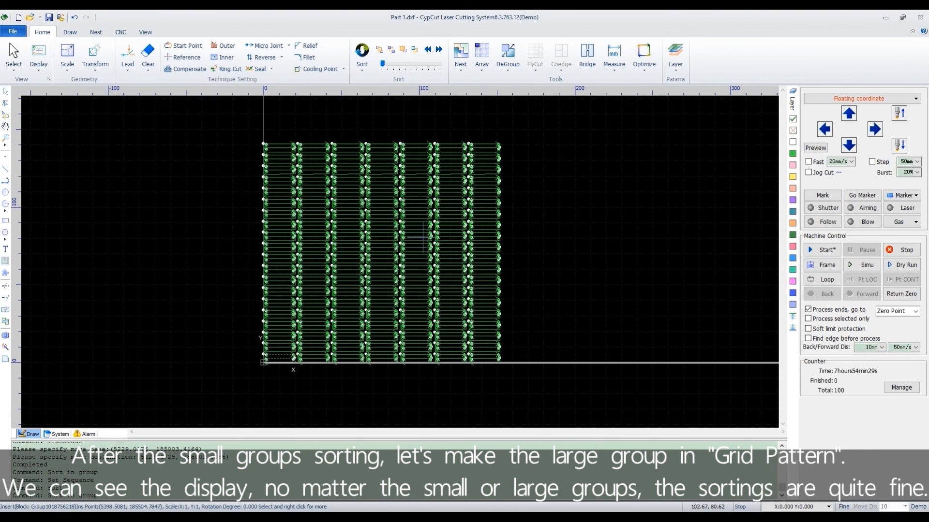
key("ctrl+a")
left_click(362, 69)
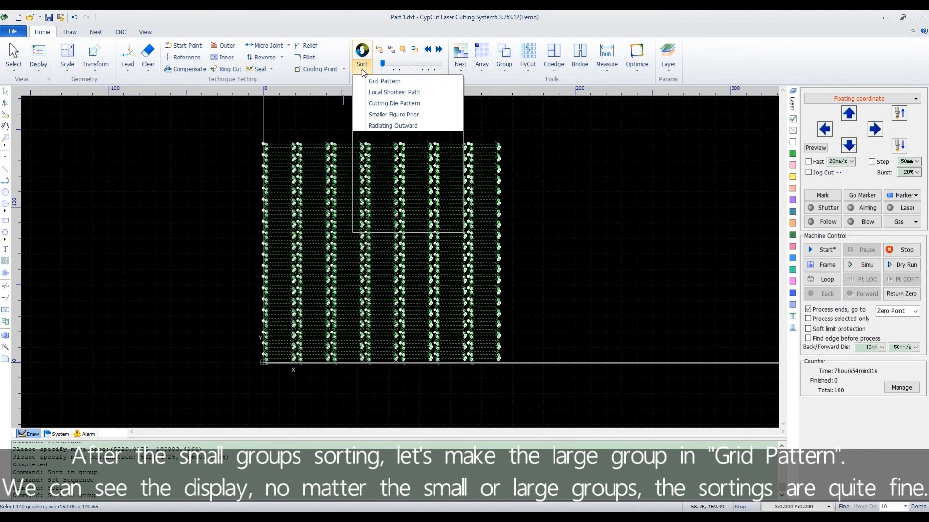
left_click(391, 80)
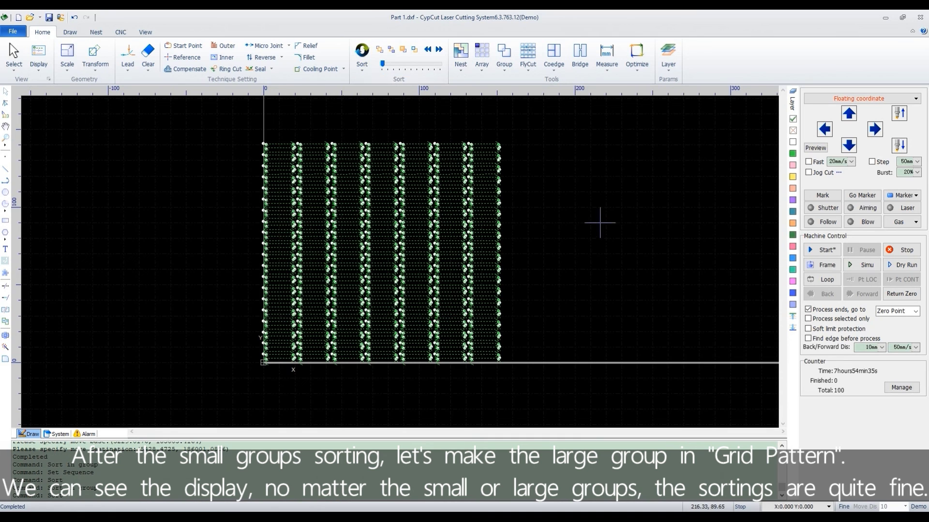
left_click_drag(383, 64, 443, 66)
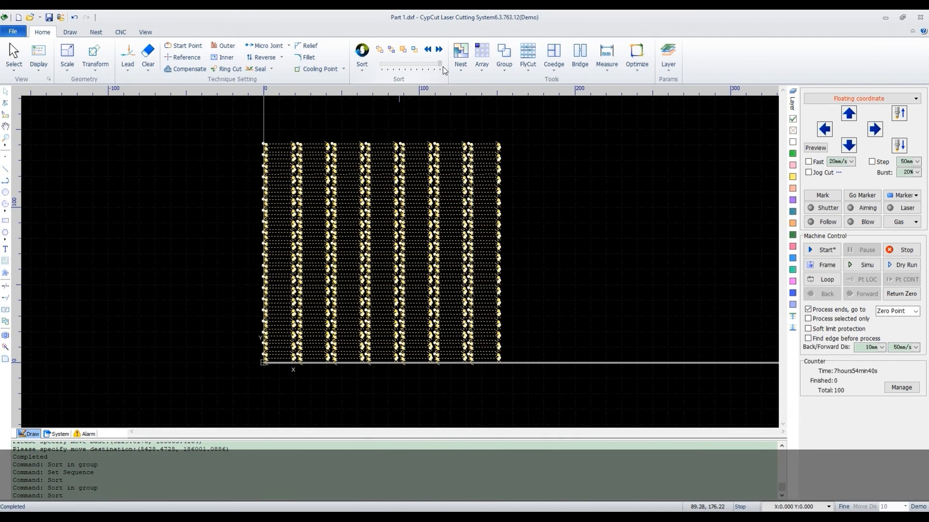